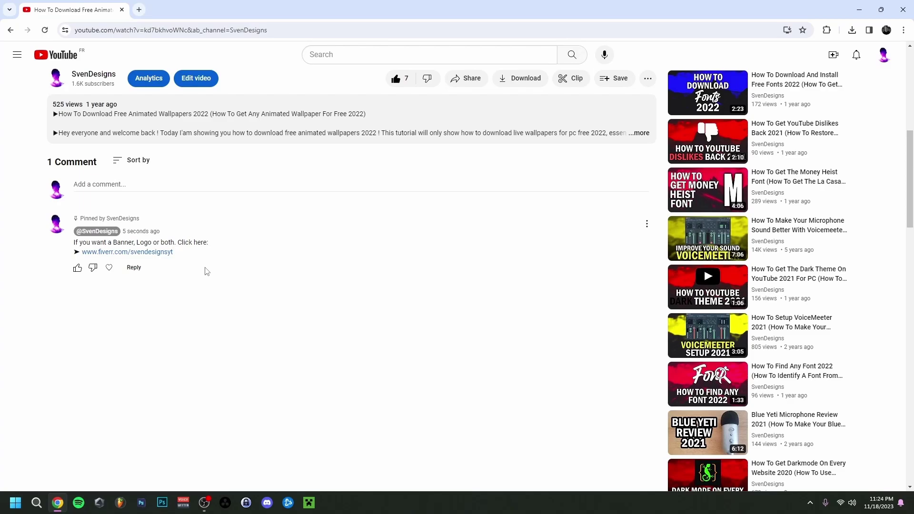
Open the Fiverr link from the video's pinned comment in a new browser tab
left_click(155, 253)
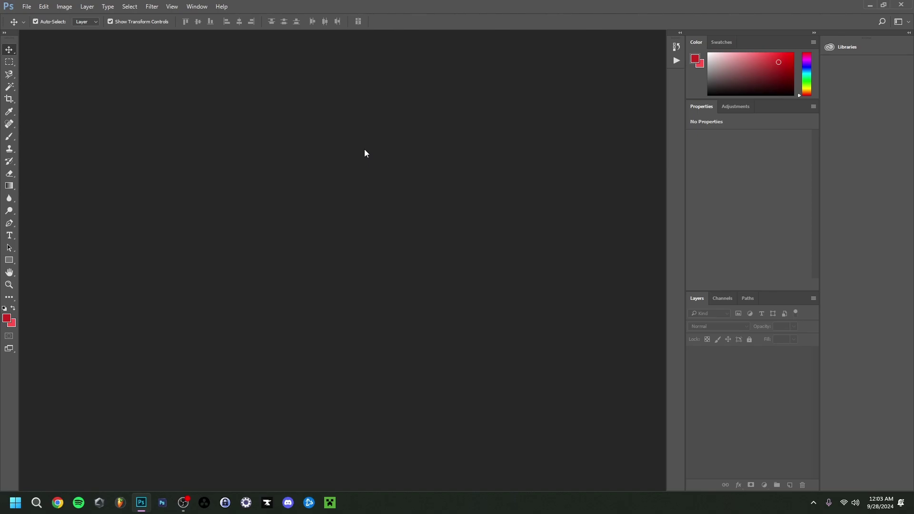
Create a new 1920 × 1080 px document at 300 pixels/inch
key("alt+f")
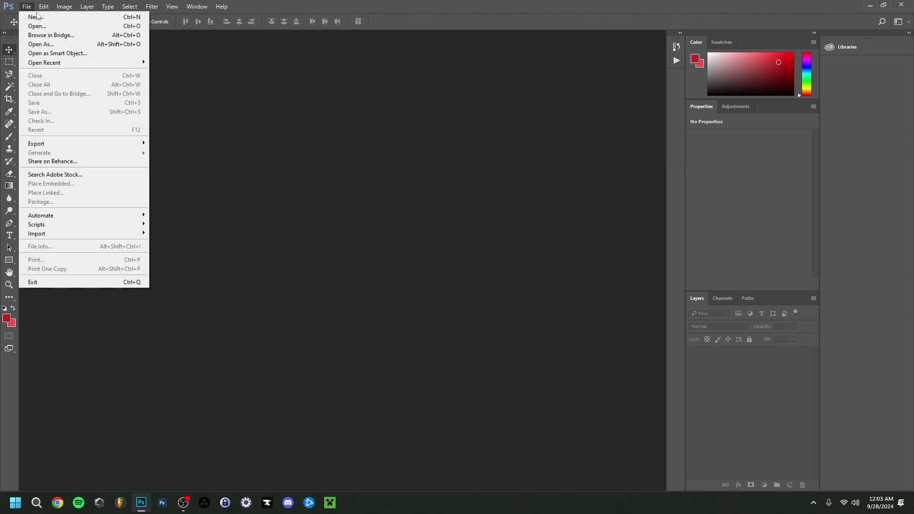
key("Down")
key("Return")
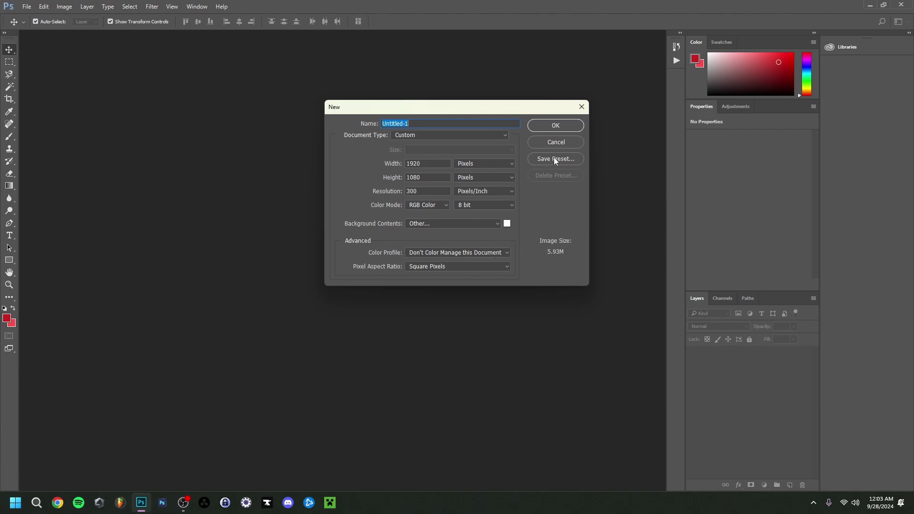
left_click(549, 126)
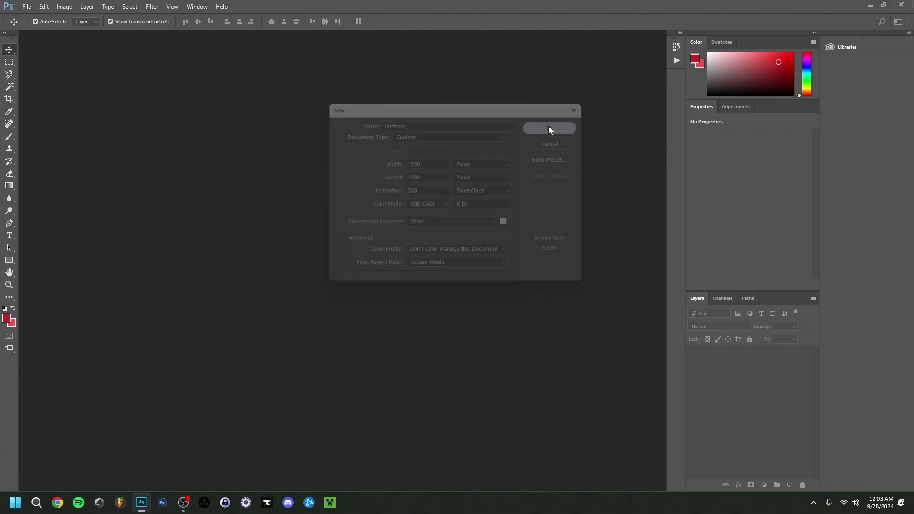
Zoom the canvas view out to 50%
key("z")
right_click(240, 233)
left_click(267, 295)
Place the sunset road image at 14% scale, positioned to cover the whole 1920×1080 canvas
key("v")
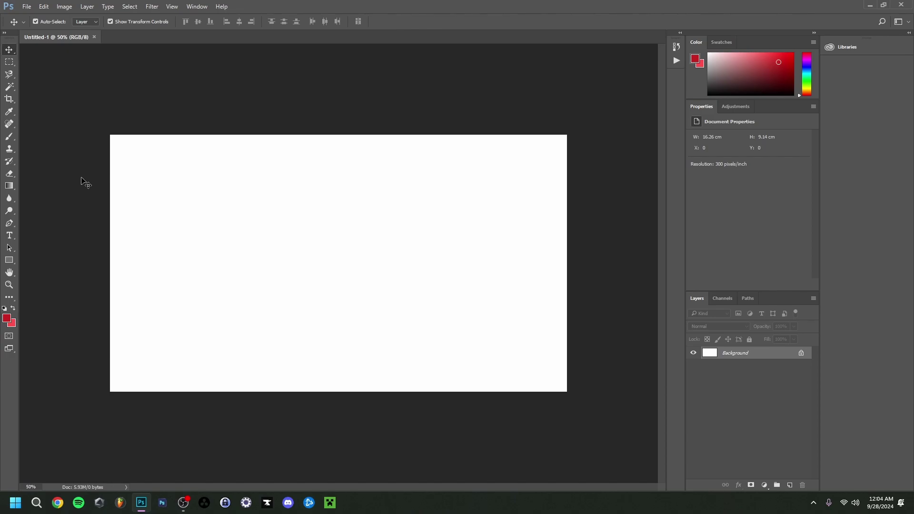
left_click(22, 4)
left_click(47, 182)
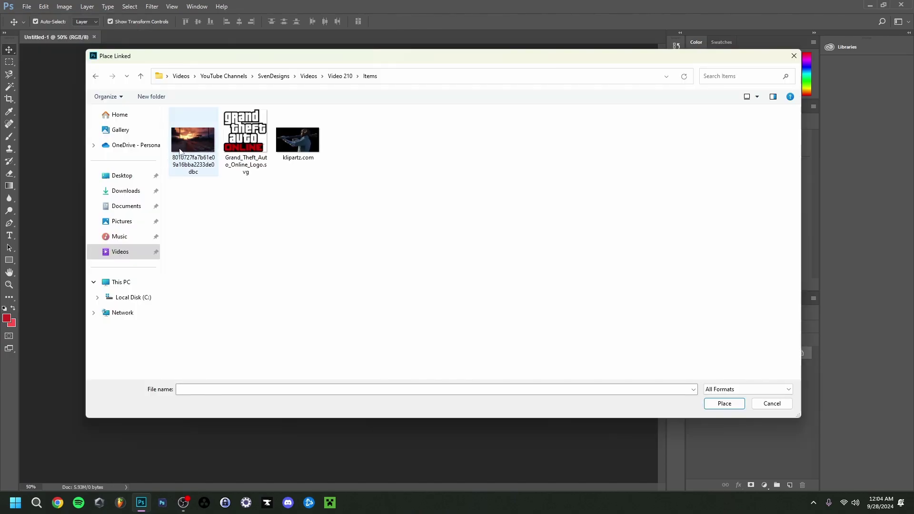
double_click(195, 145)
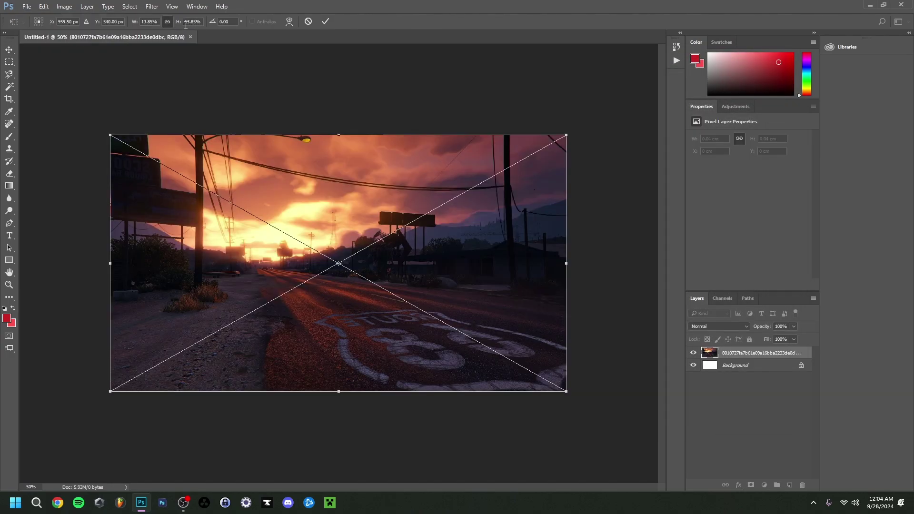
type("14")
key("Return")
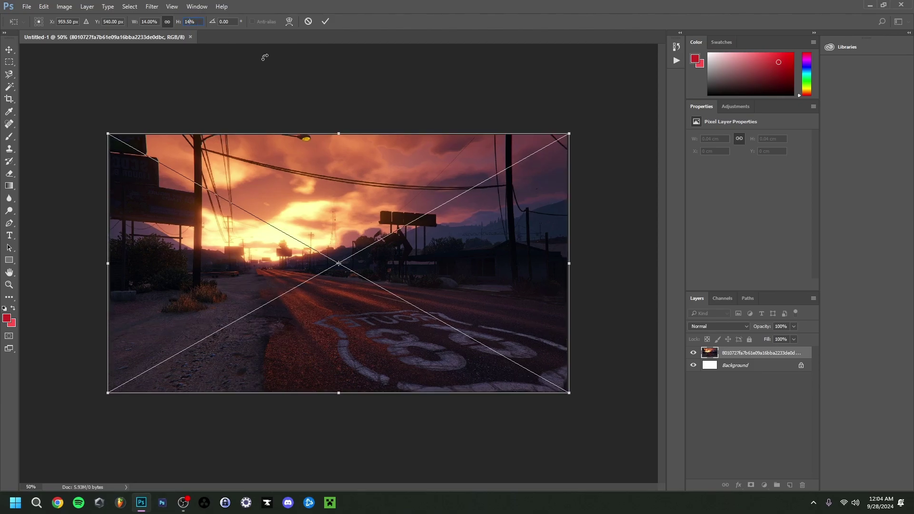
left_click_drag(333, 205, 331, 218)
key("Return")
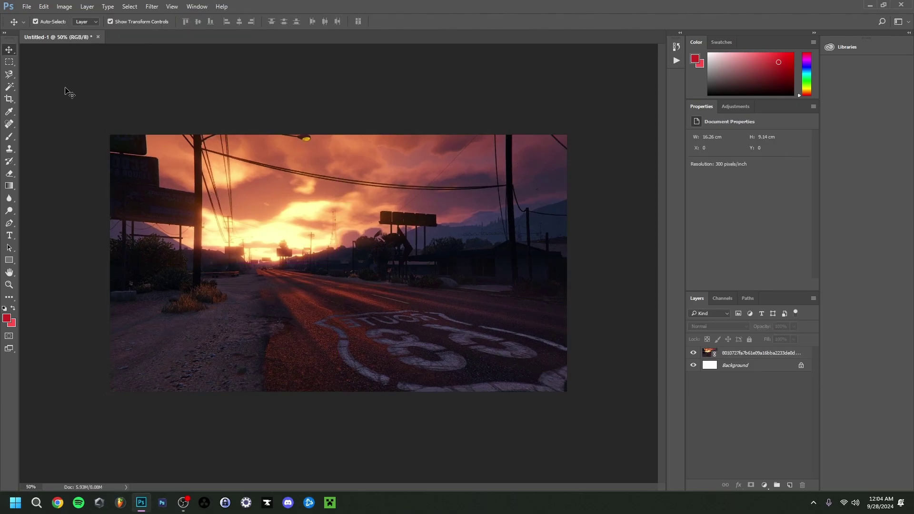
key("u")
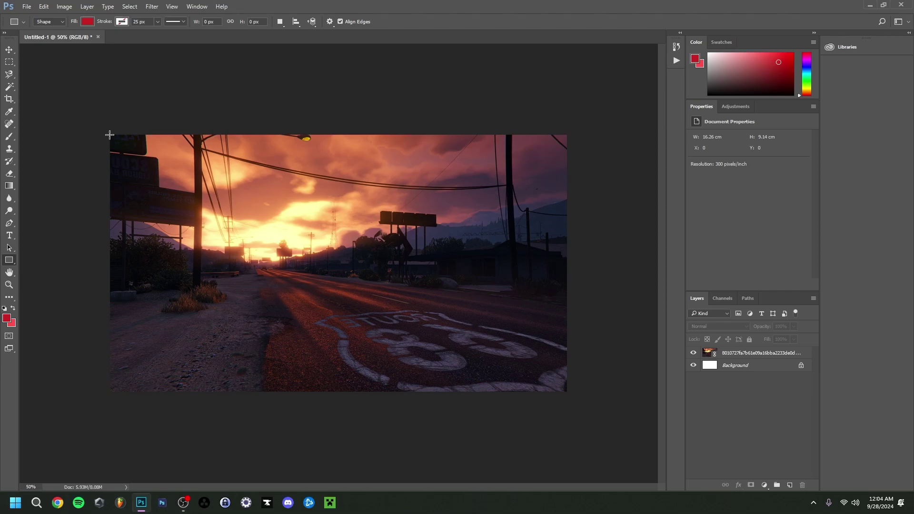
Draw a rectangle over the whole canvas and fill it pure red (ff0000)
left_click_drag(110, 135, 567, 391)
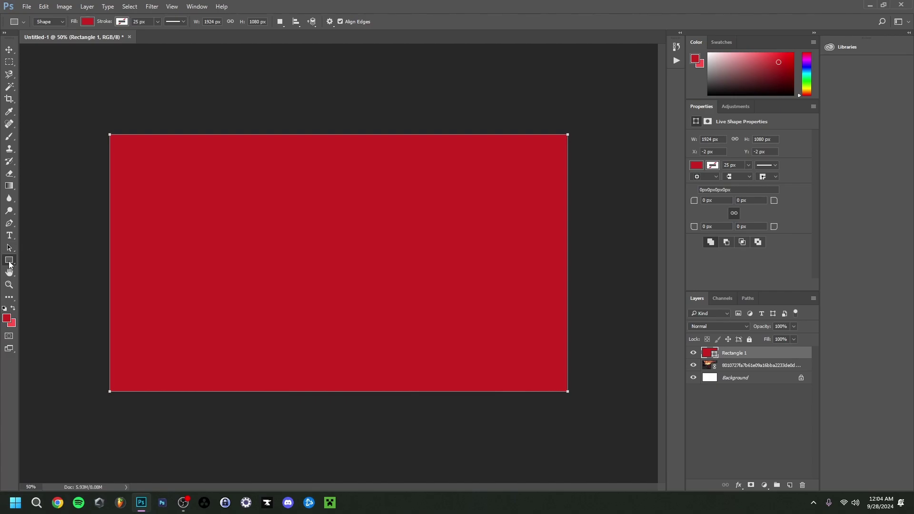
left_click(697, 166)
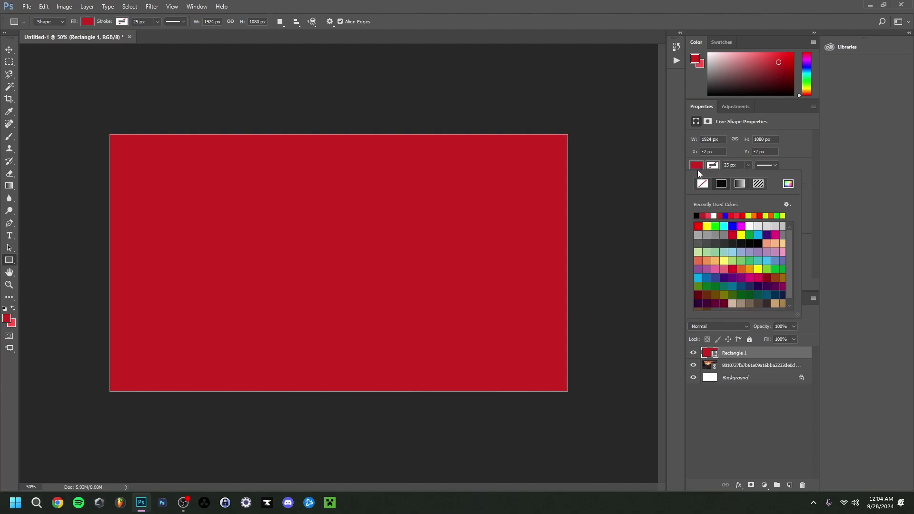
left_click(788, 184)
type("ff0000")
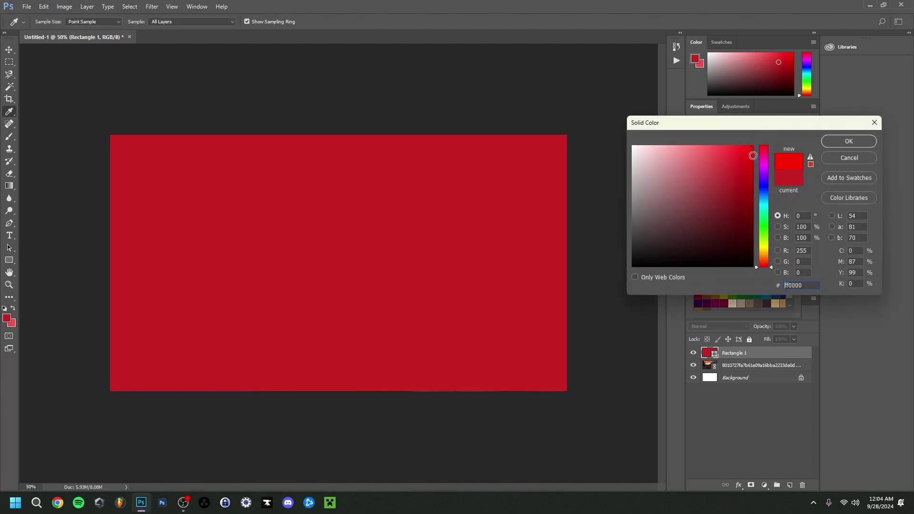
left_click(835, 143)
key("v")
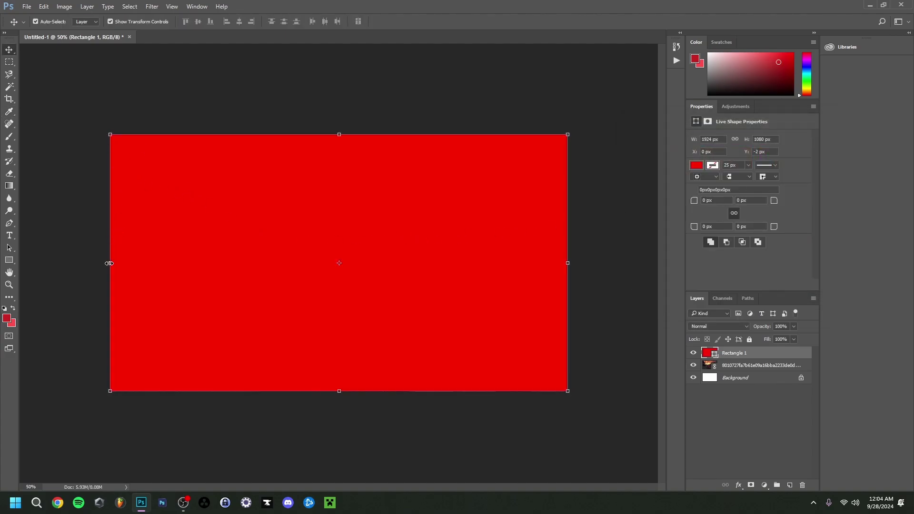
left_click(111, 264)
key("Return")
key("u")
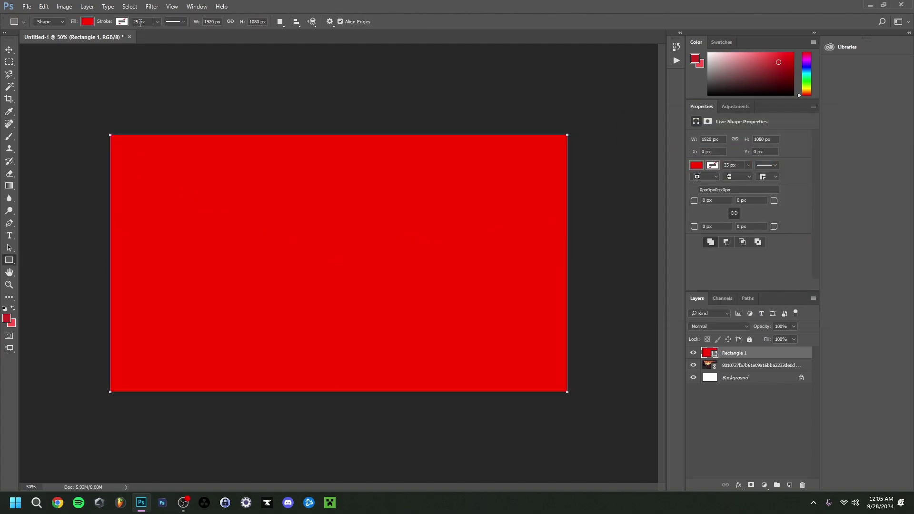
Remove the rectangle's fill and give it a 30 px outline
left_click(87, 22)
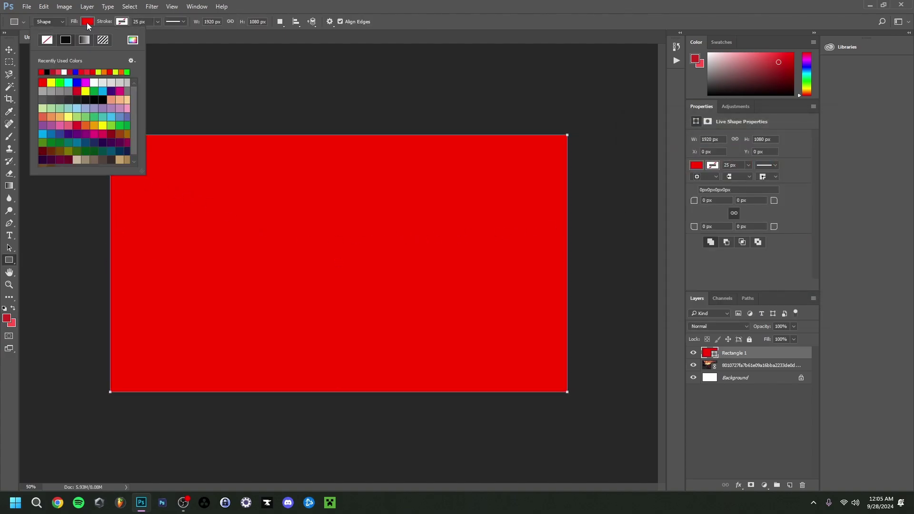
left_click(44, 40)
left_click(121, 22)
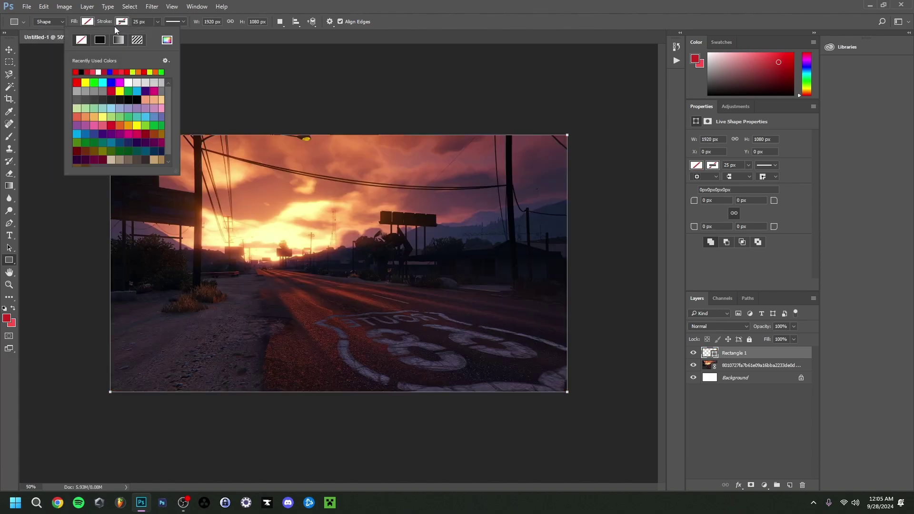
left_click(99, 41)
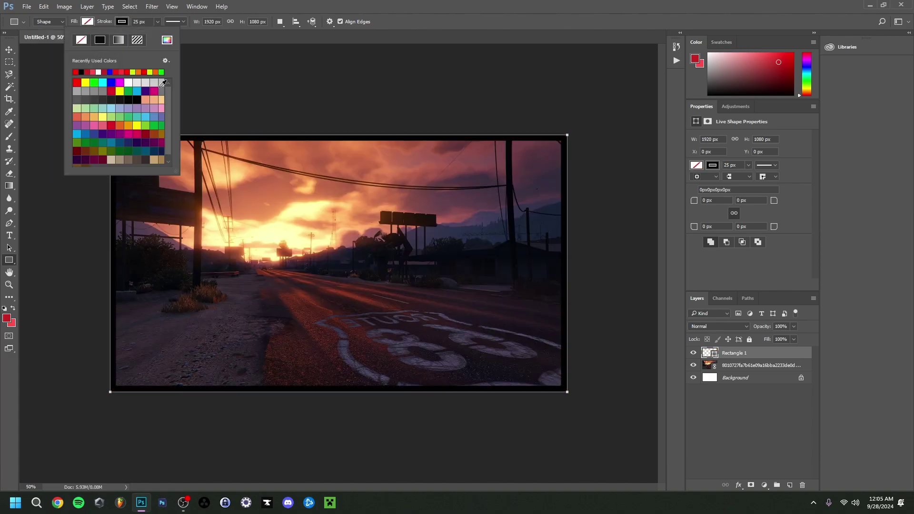
left_click(140, 21)
left_click_drag(139, 21, 128, 23)
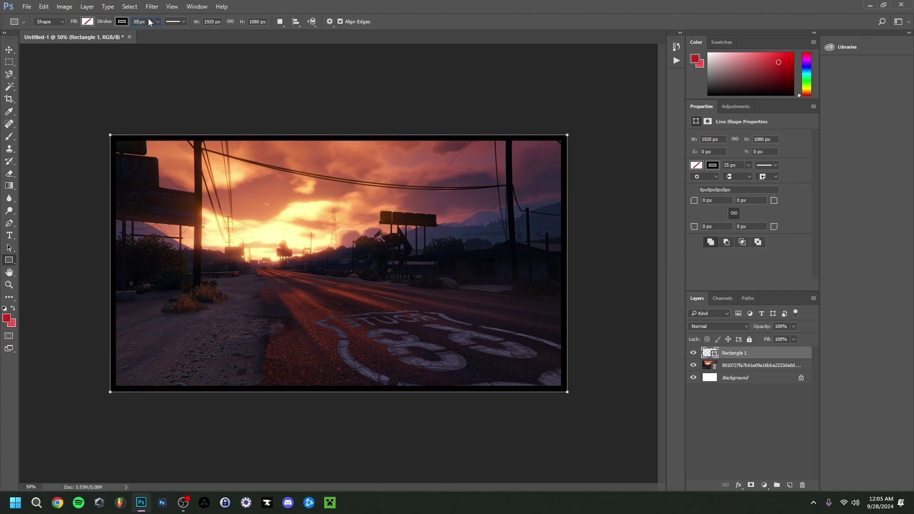
type("30")
key("Return")
Change the rectangle's outline colour to red
left_click(122, 21)
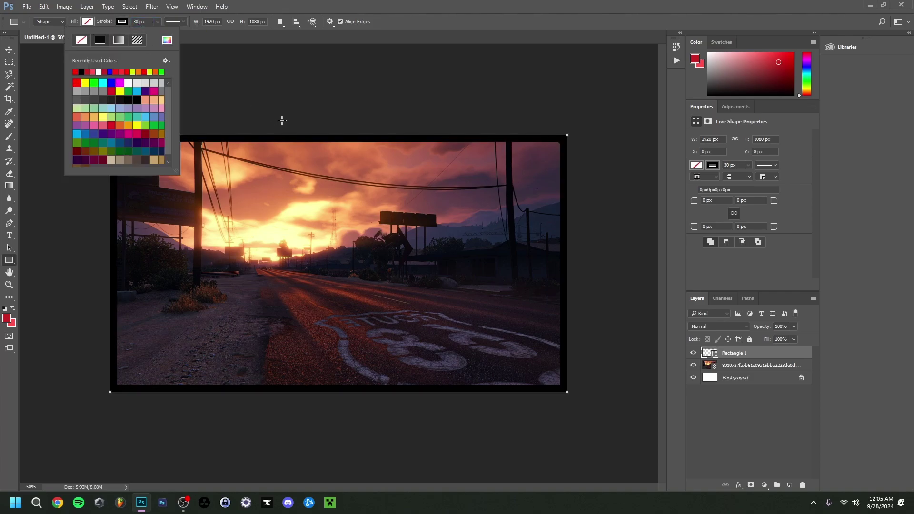
left_click(167, 40)
left_click(715, 164)
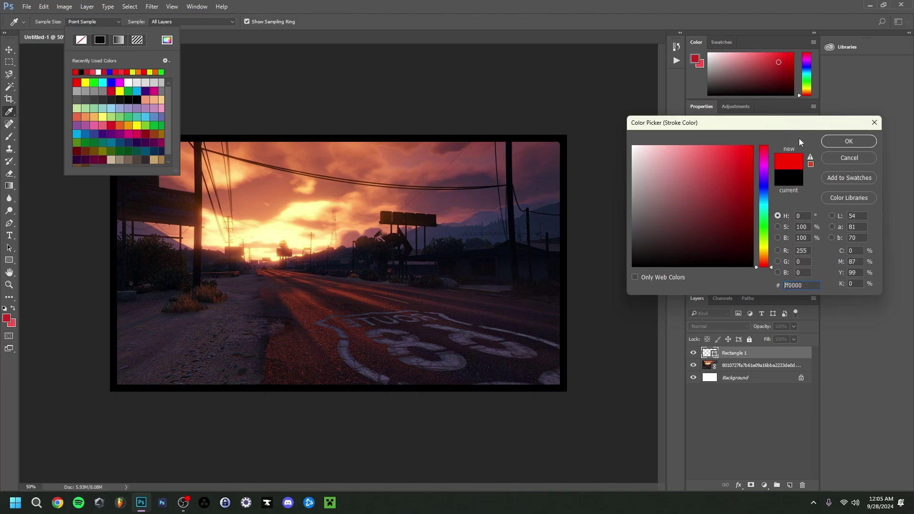
left_click(838, 144)
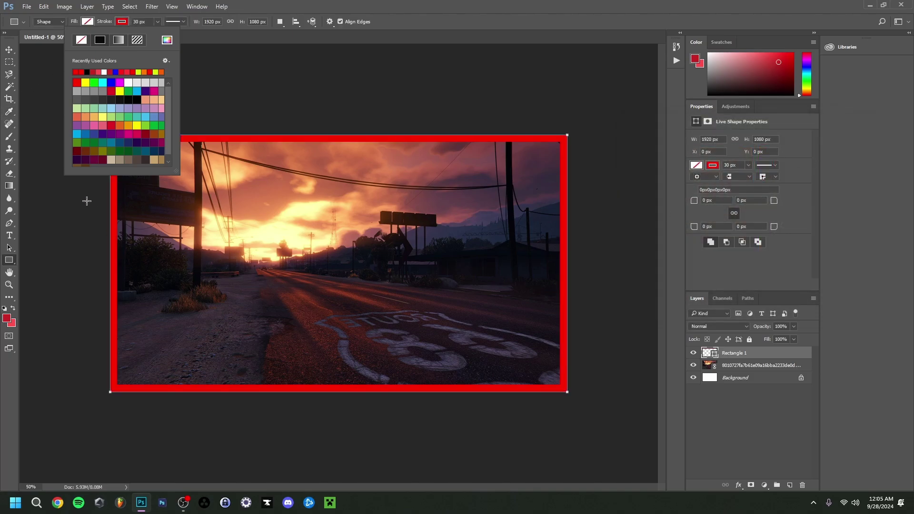
left_click(9, 50)
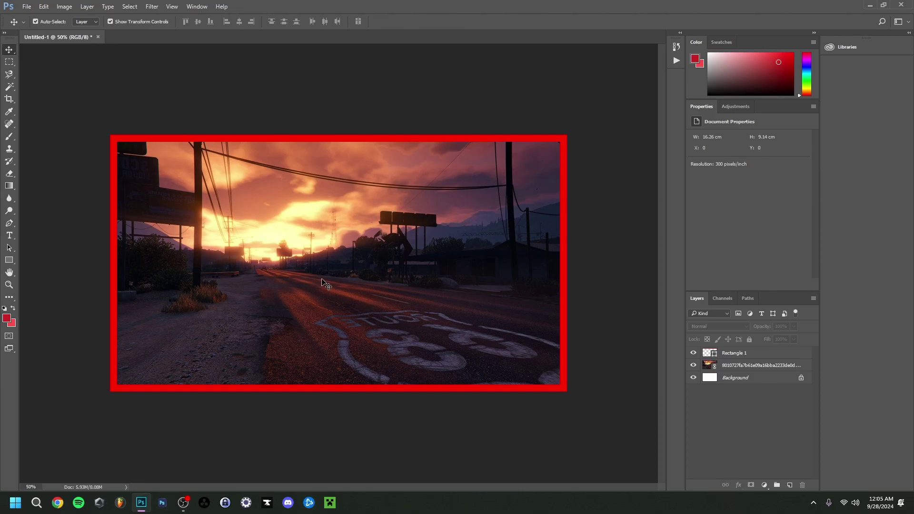
Hide the red border layer and place the GTA Online logo as a linked image
left_click(693, 354)
left_click(27, 7)
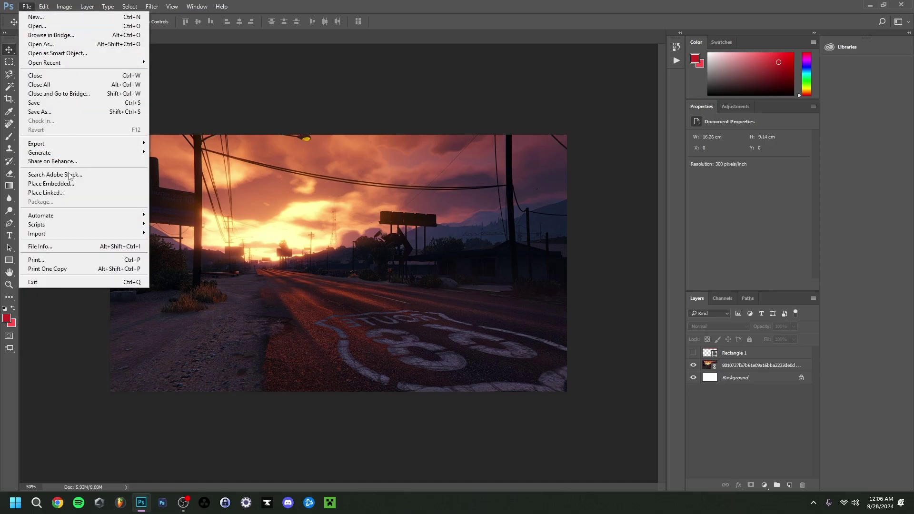
left_click(63, 193)
double_click(238, 138)
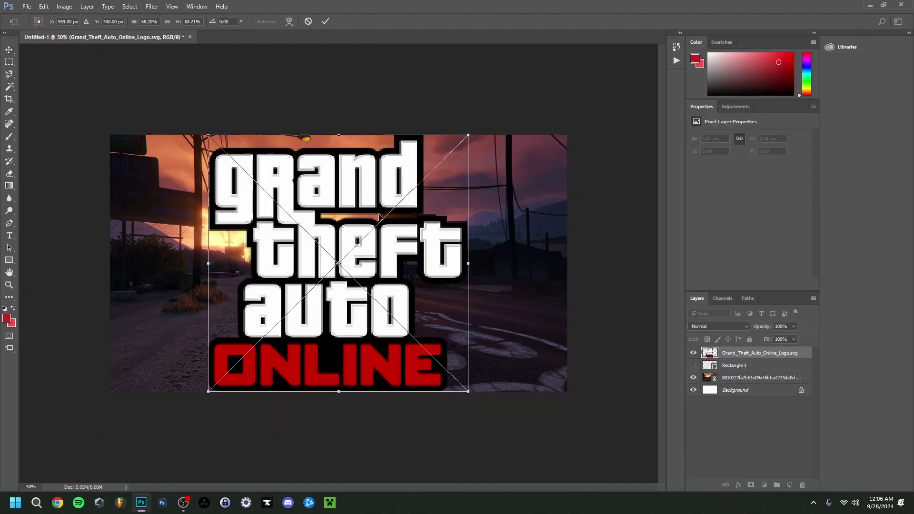
Scale the logo proportionally to about 39% and move it into the top-right corner
left_click(167, 21)
left_click(193, 21)
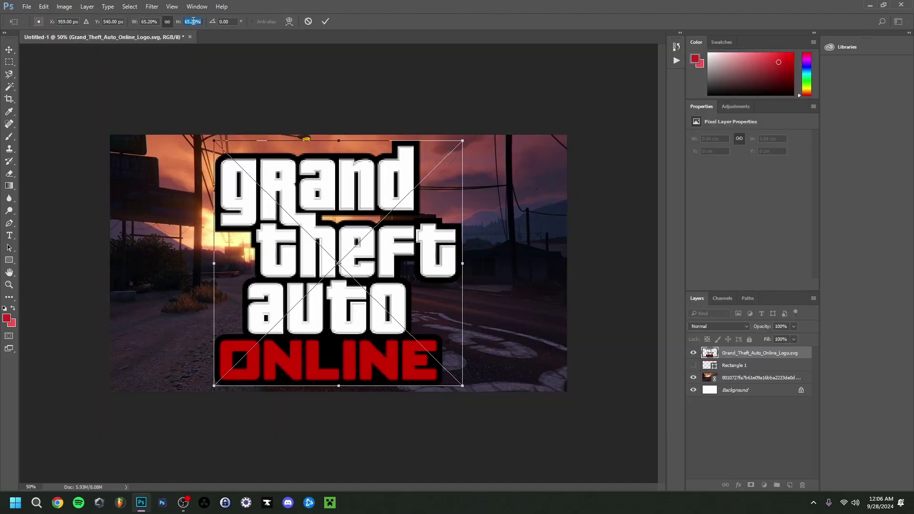
key("Down")
key("Down")
key("Down")
key("Down")
key("Down")
key("Down")
key("Down")
key("Down")
key("Down")
key("Down")
key("Down")
key("Down")
key("Down")
key("Down")
key("Down")
key("Down")
key("Down")
key("Down")
key("Down")
key("Down")
key("Down")
key("Down")
key("Down")
key("Down")
key("Down")
key("Down")
key("Down")
key("Down")
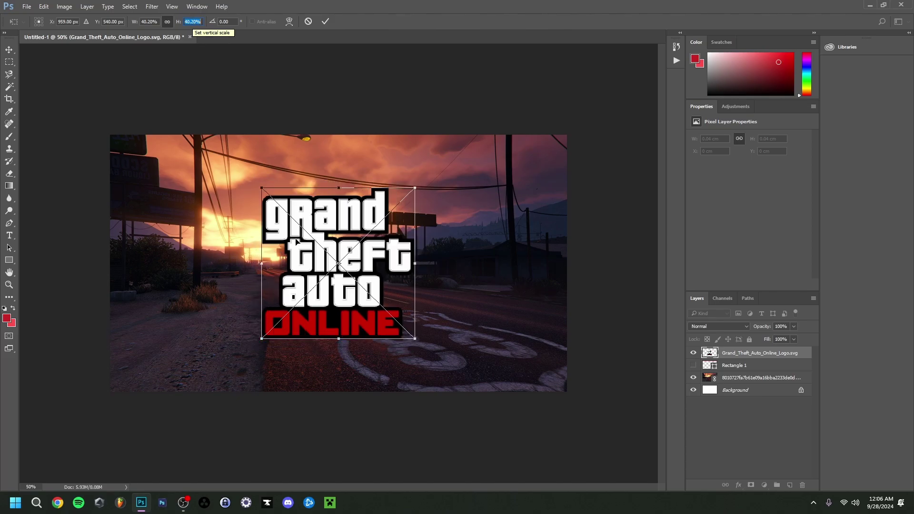
left_click_drag(346, 288, 488, 246)
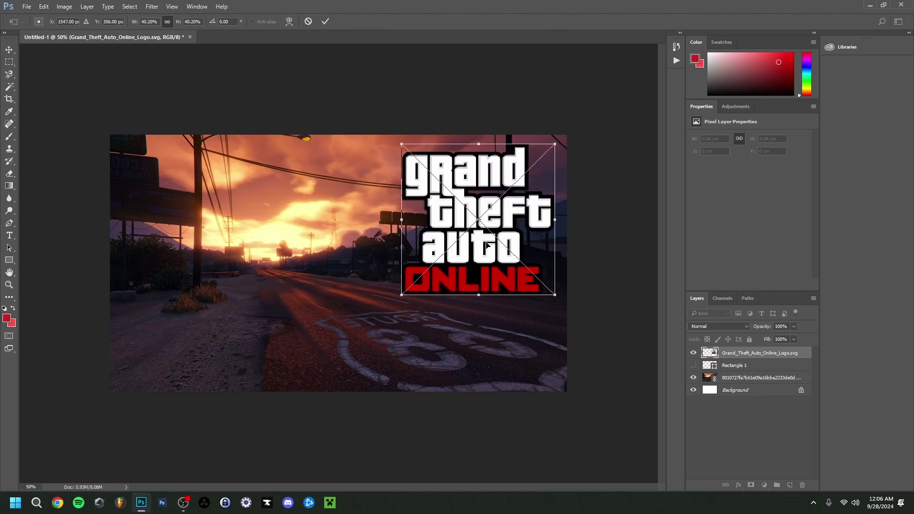
left_click(193, 22)
key("Down")
key("Down")
key("Down")
key("Up")
key("Up")
left_click_drag(487, 212, 489, 210)
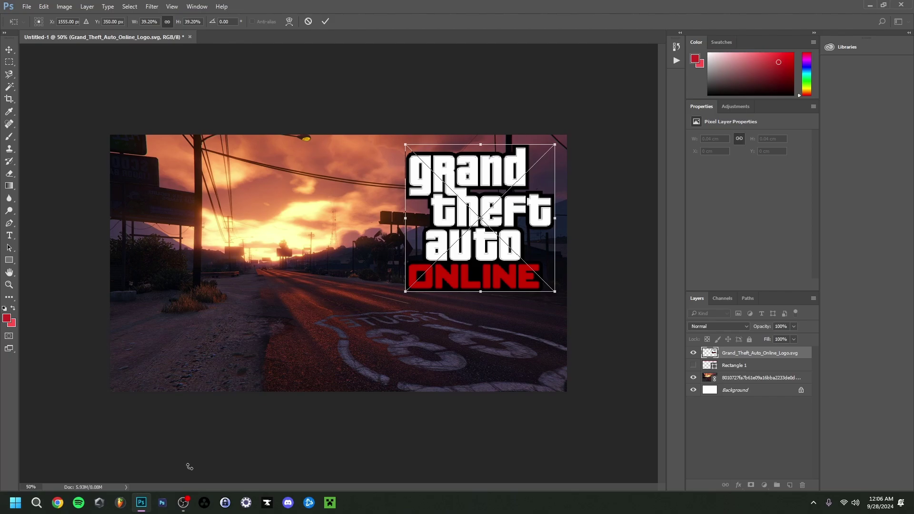
Fine-tune the logo's size and position, then commit the transform
mouse_move(137, 511)
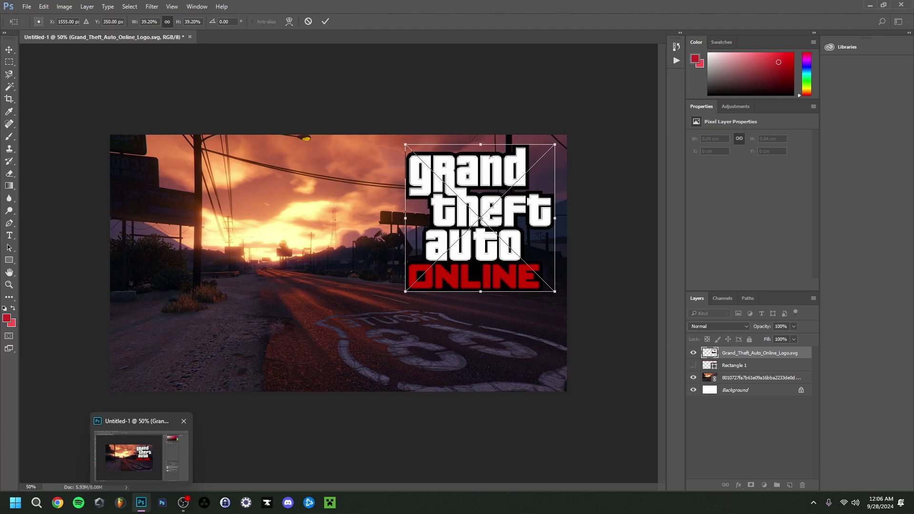
left_click_drag(490, 277, 492, 276)
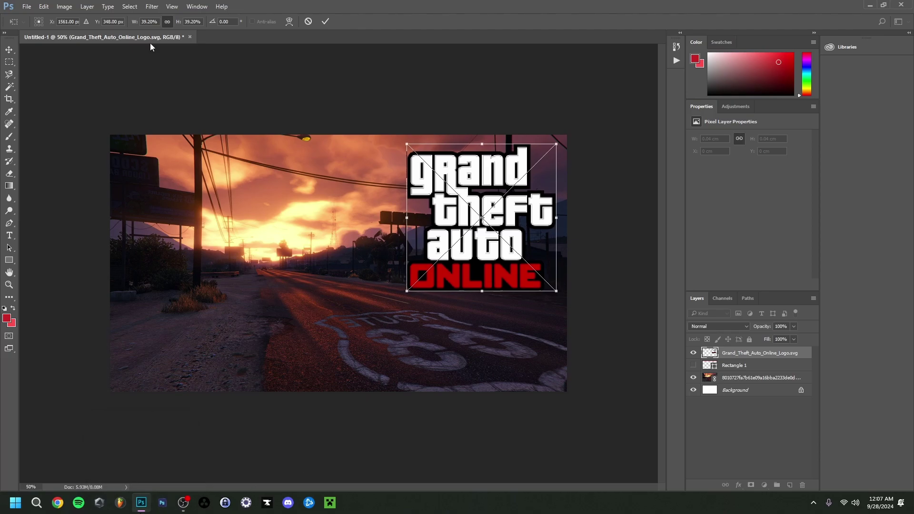
left_click(195, 22)
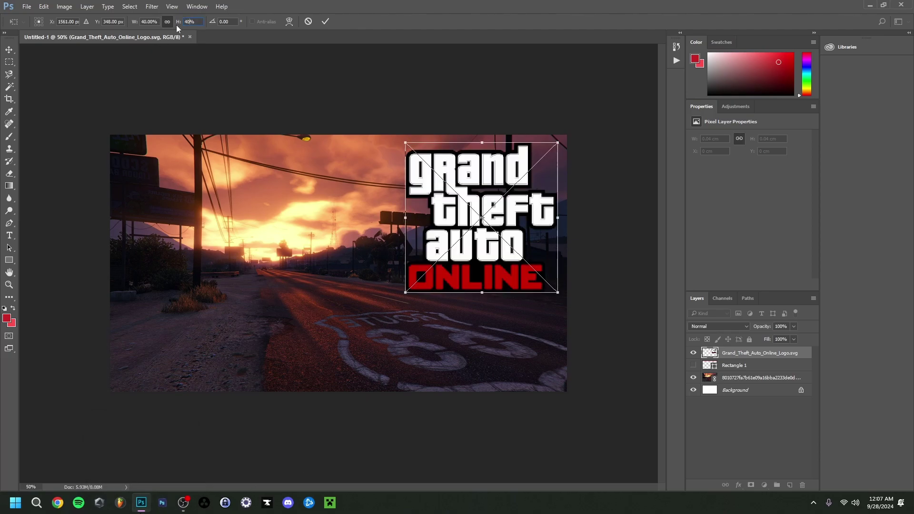
left_click_drag(176, 25, 183, 25)
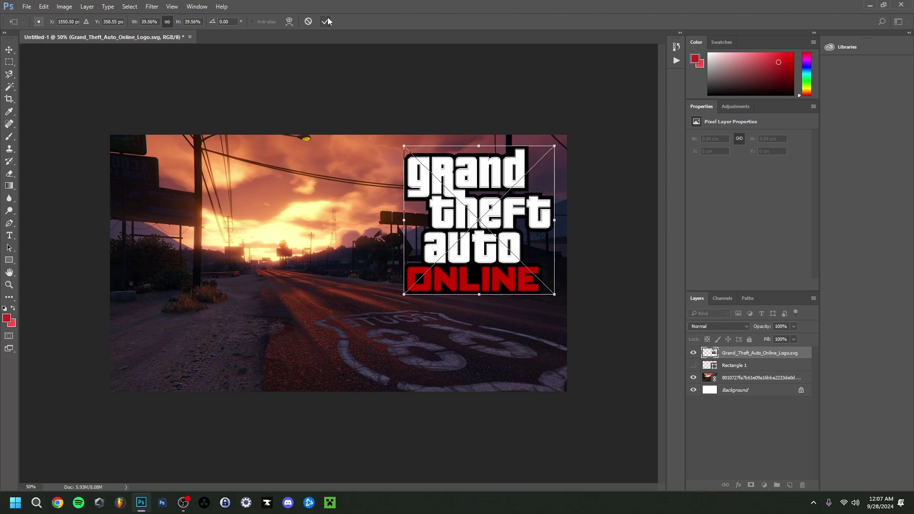
left_click(326, 22)
Show the red border again and nudge the logo one pixel down and right
left_click(693, 365)
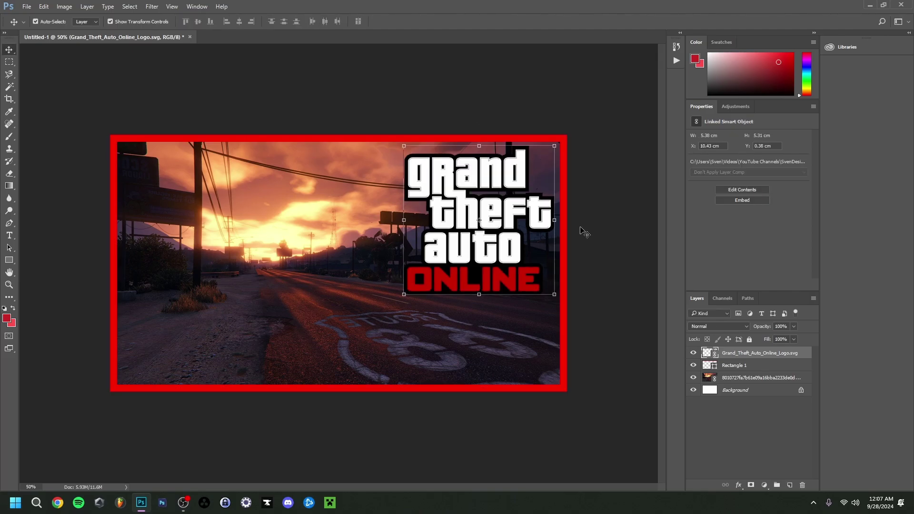
key("Down")
key("Right")
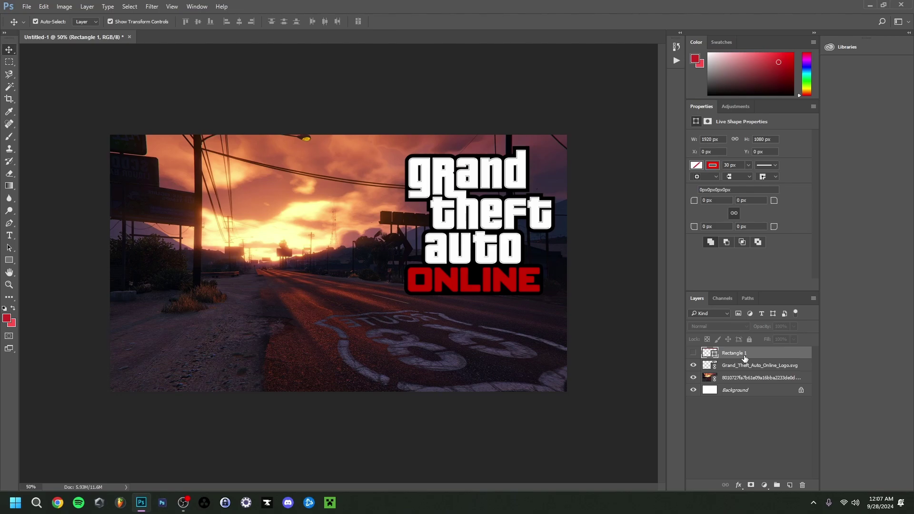
Place the klipartz.com character image as a linked layer
left_click(26, 6)
left_click(53, 192)
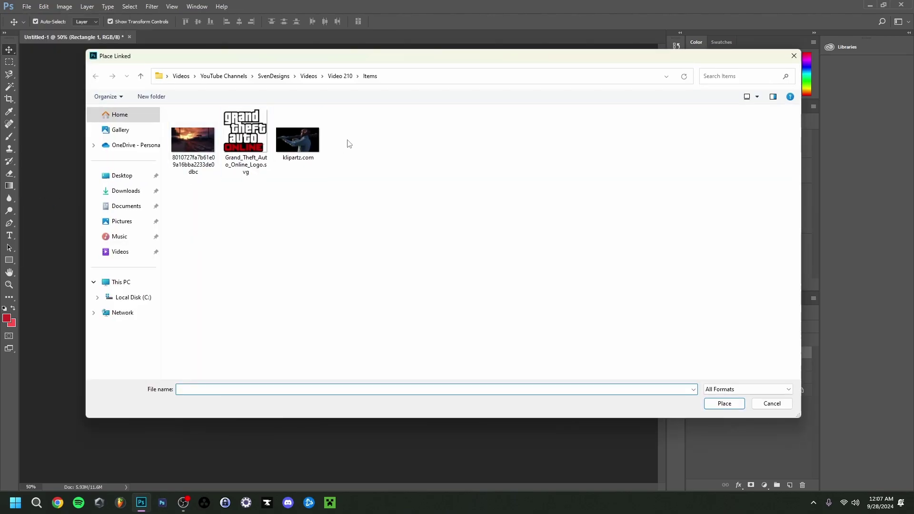
double_click(297, 140)
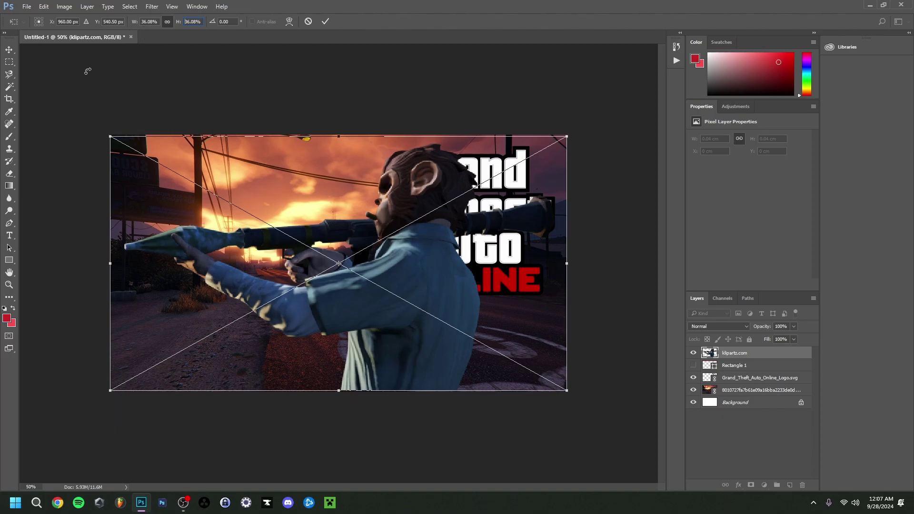
left_click_drag(134, 23, 135, 24)
Flip the character horizontally and scale it to 28.1%
left_click(27, 6)
mouse_move(44, 6)
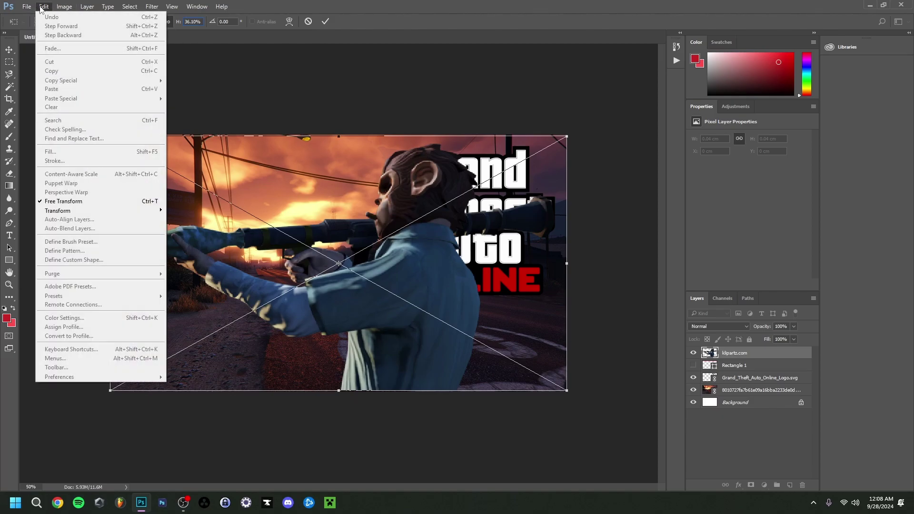
mouse_move(62, 210)
left_click(195, 314)
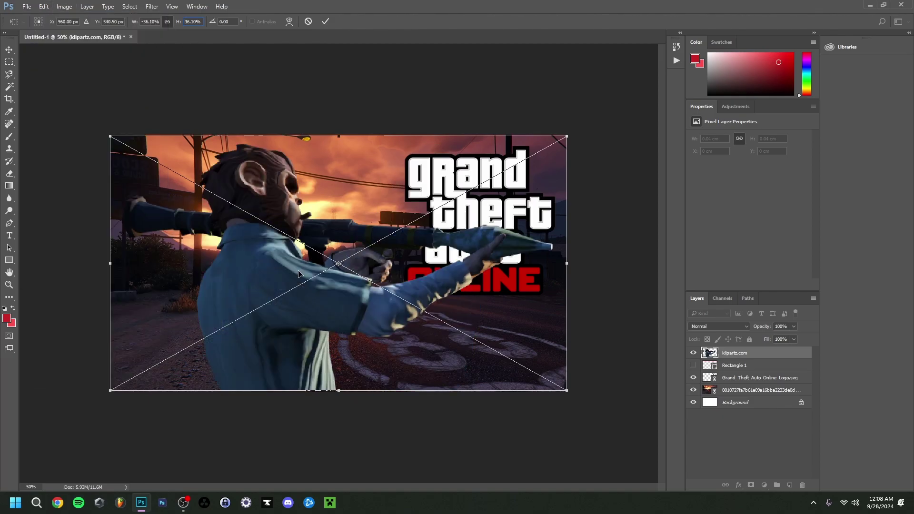
left_click(193, 22)
type("28.1")
key("Return")
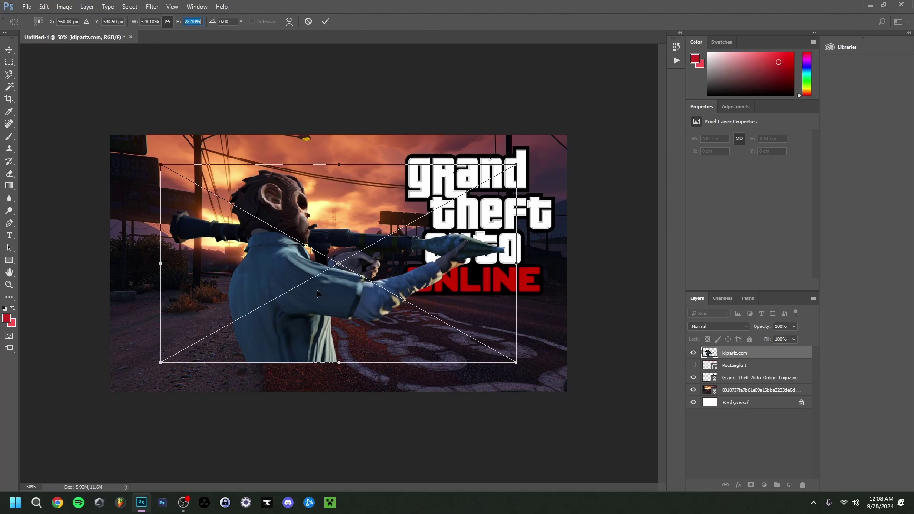
Rotate the character into a tilt, move it to the bottom-left and commit
left_click_drag(319, 294, 230, 352)
left_click_drag(67, 423, 428, 166)
left_click_drag(348, 281, 331, 277)
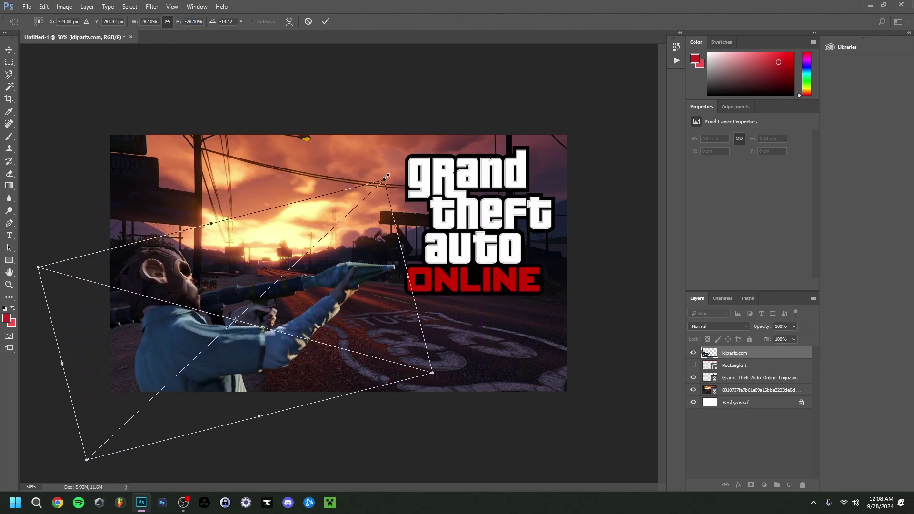
left_click_drag(385, 183, 402, 167)
left_click_drag(200, 317, 192, 336)
left_click(325, 21)
Move the character layer beneath the red border layer and finalize its placement
left_click(343, 67)
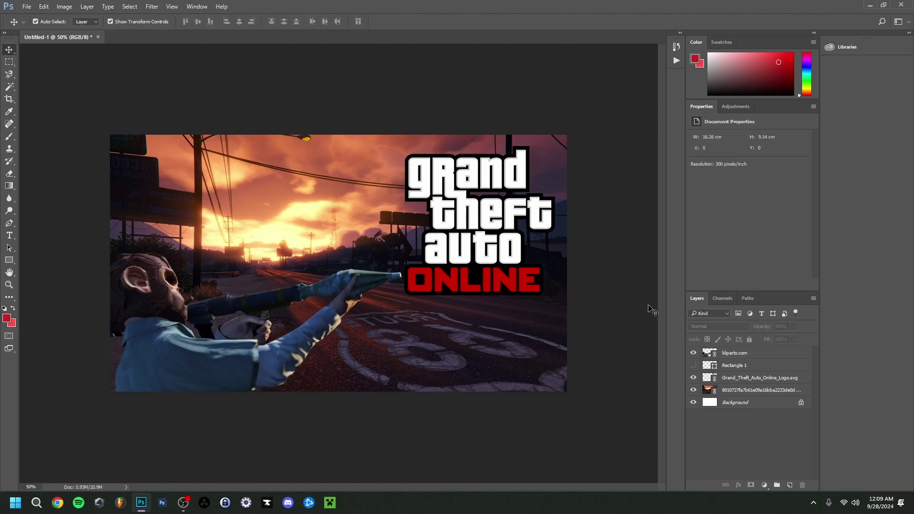
left_click(693, 366)
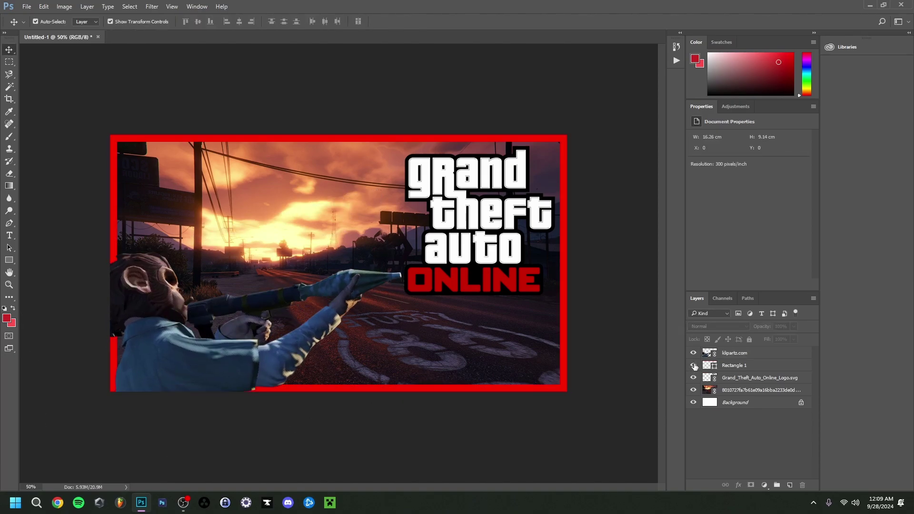
left_click(693, 366)
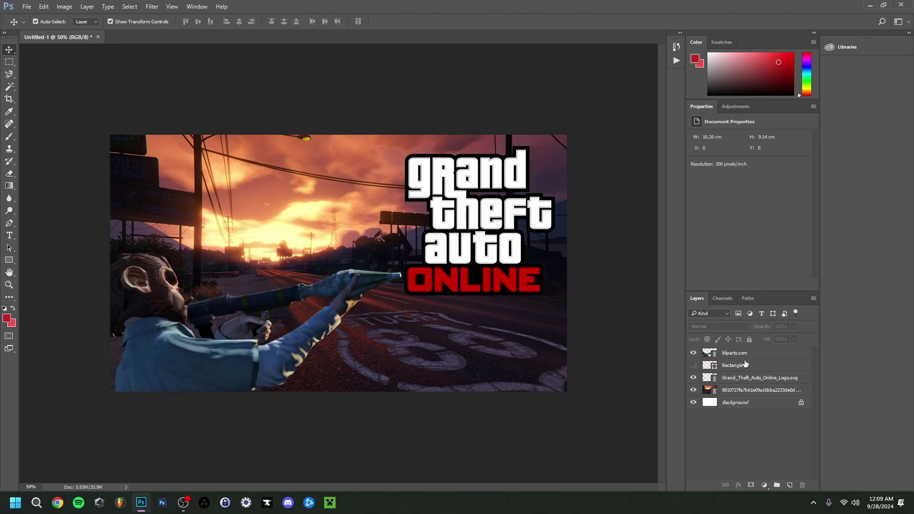
left_click_drag(746, 353, 735, 374)
left_click(693, 352)
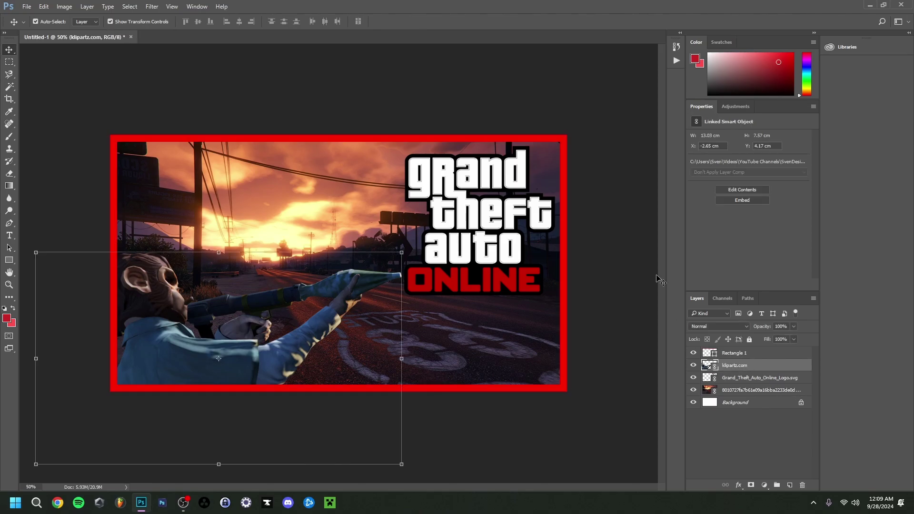
left_click_drag(35, 358, 20, 388)
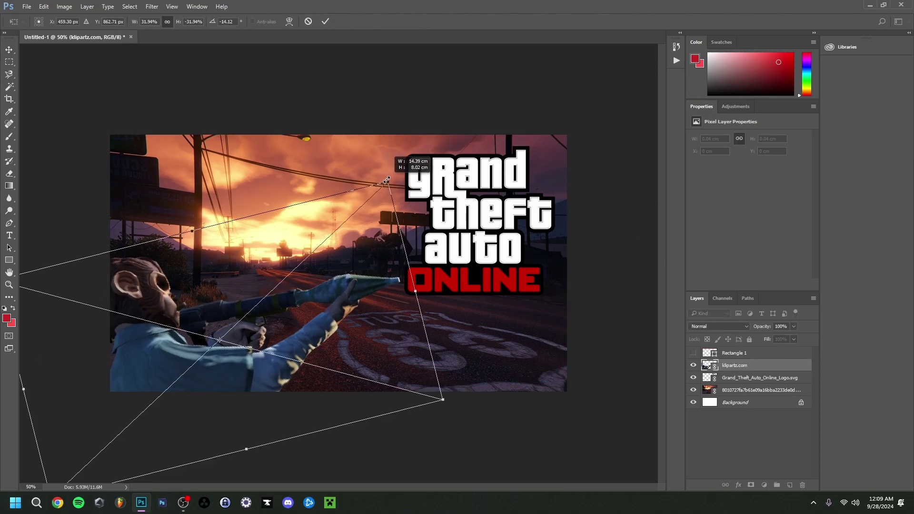
left_click(95, 280)
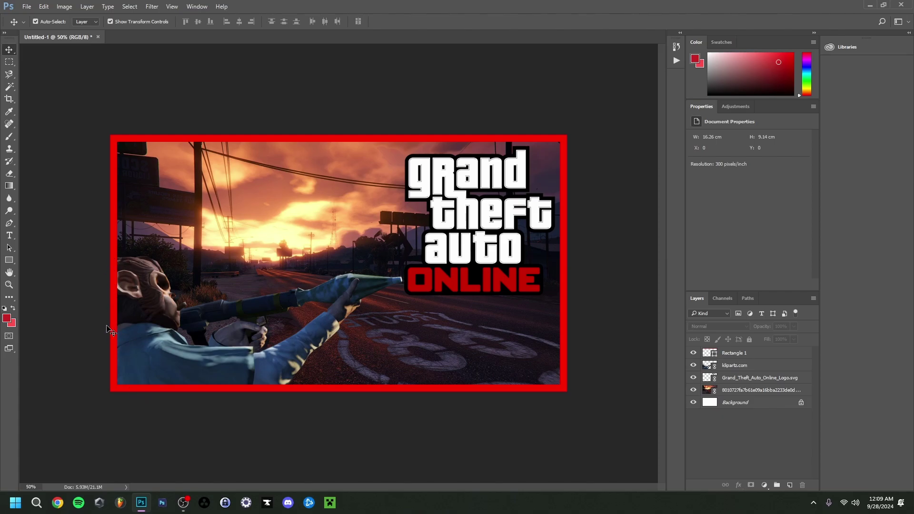
Give the GTA Online logo a subtle perspective tilt by dragging its bottom corners
left_click(466, 224)
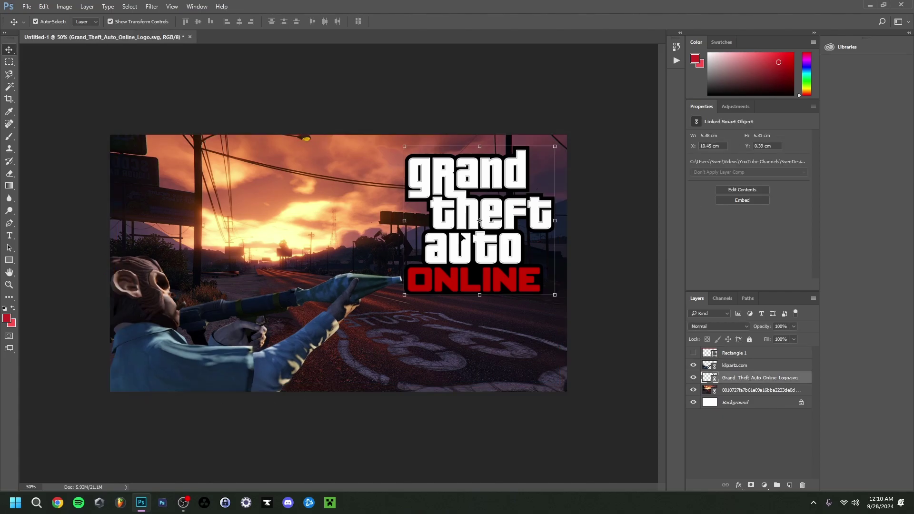
key("ctrl+t")
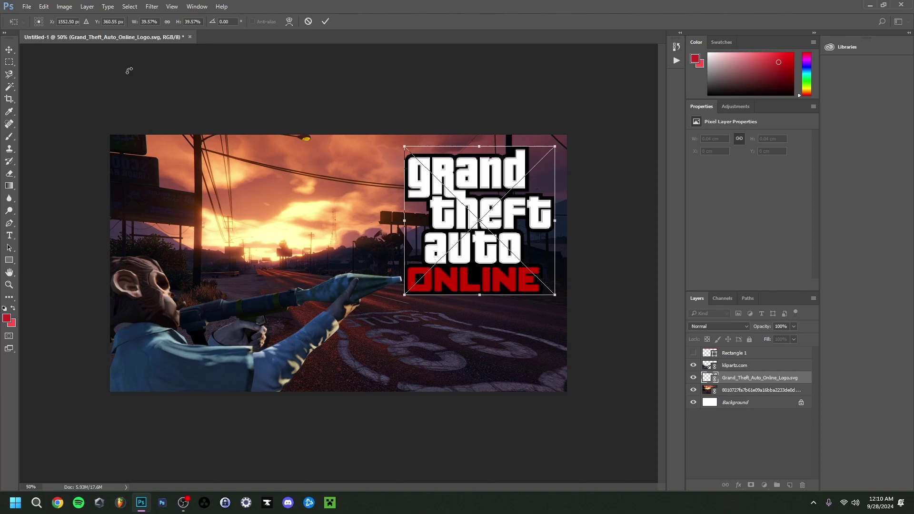
left_click(167, 21)
right_click(404, 148)
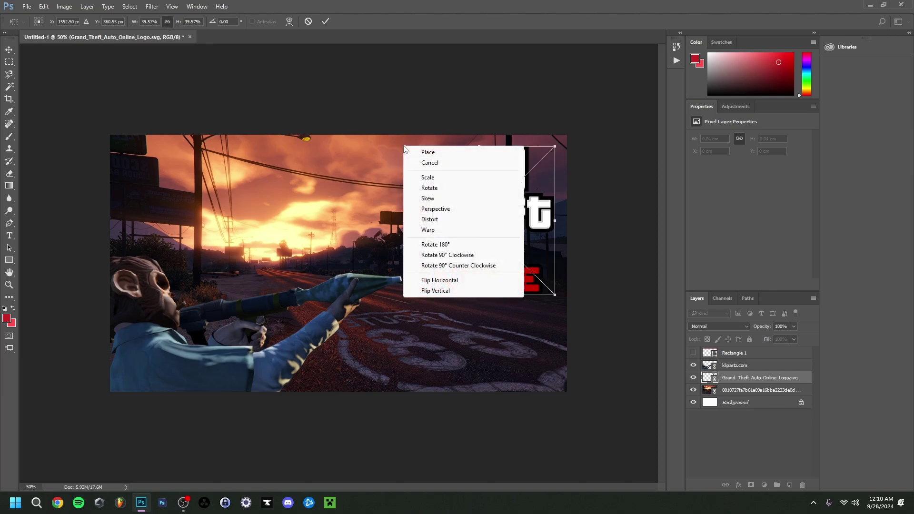
left_click(450, 208)
left_click_drag(404, 295, 414, 316)
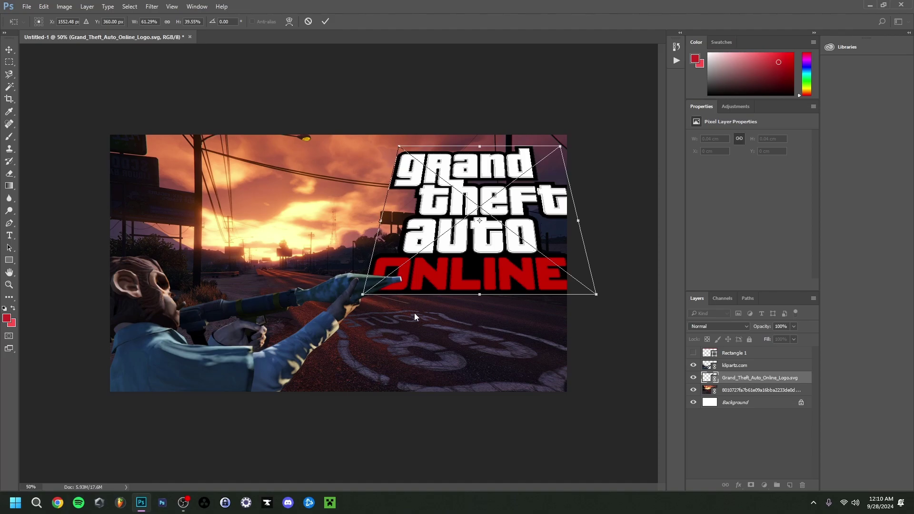
left_click_drag(545, 291, 568, 297)
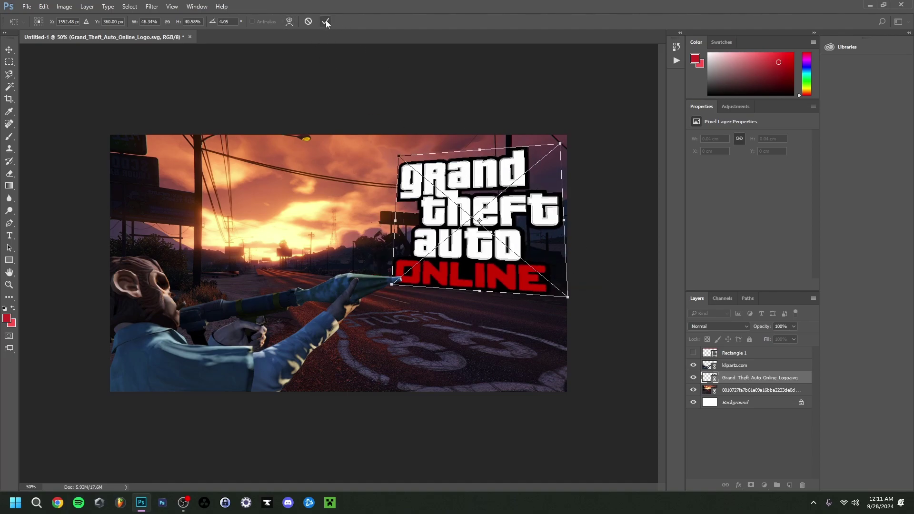
left_click(325, 23)
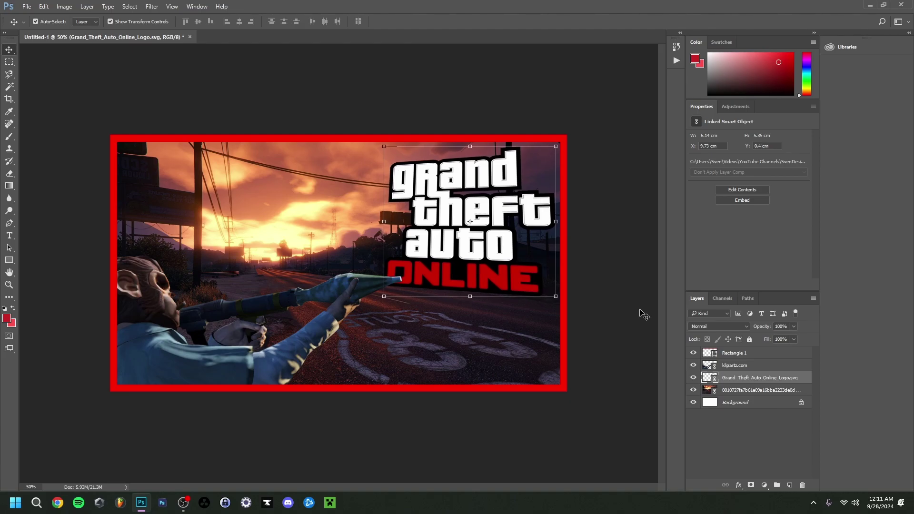
Move the logo layer above the character layer in the stack
left_click(748, 365)
left_click_drag(387, 286, 378, 275)
left_click(755, 380)
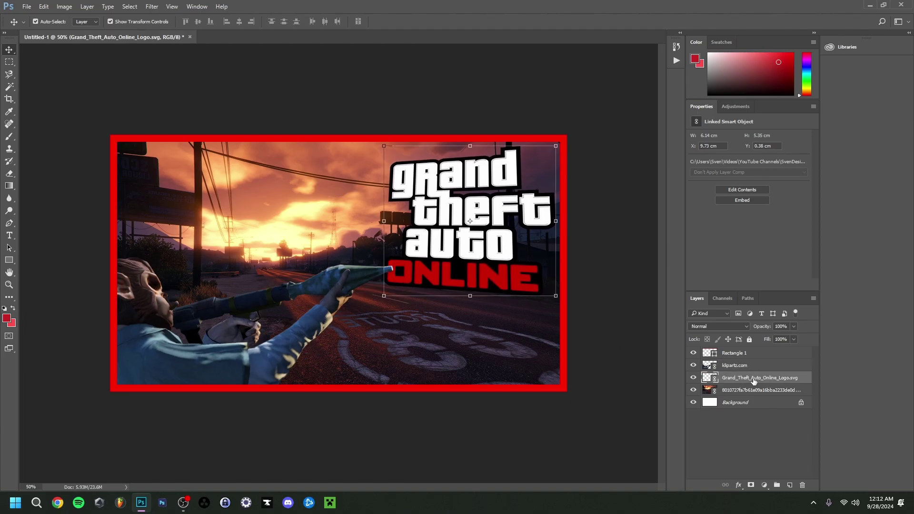
left_click_drag(749, 381, 745, 363)
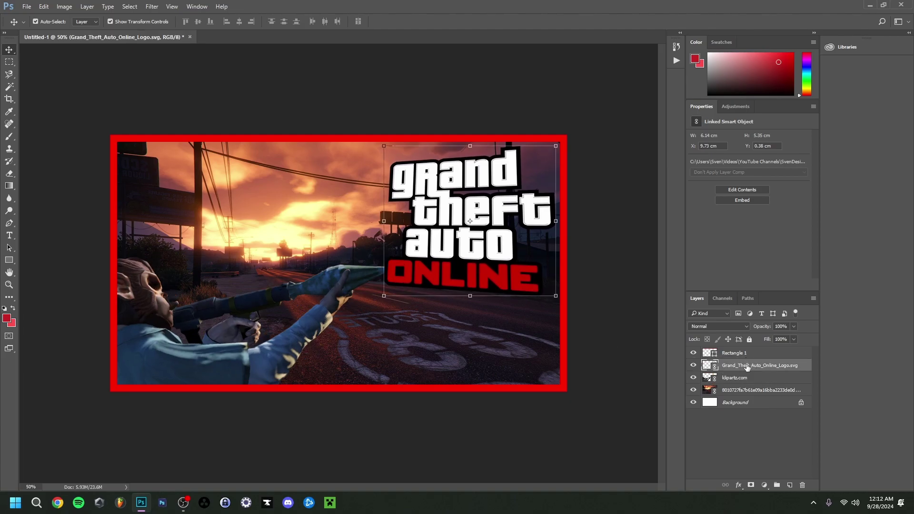
left_click(759, 379)
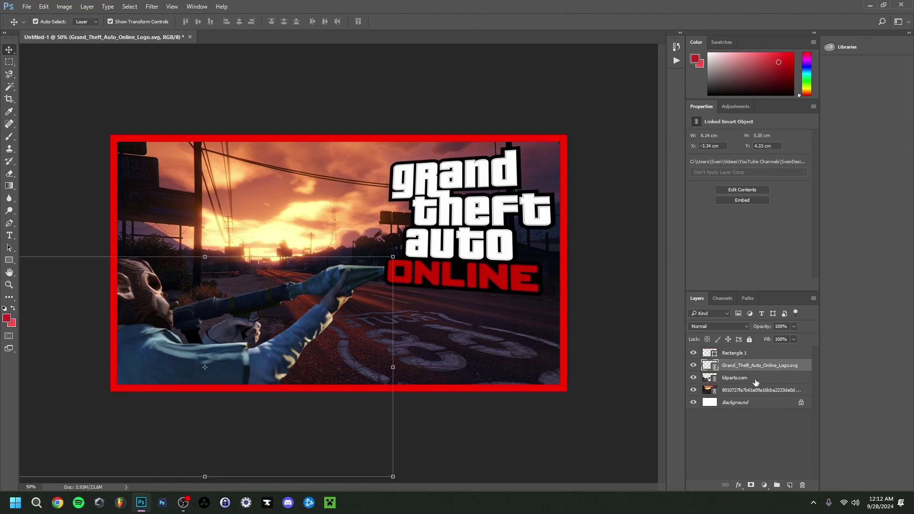
Add a Levels adjustment with the output white lowered to about 215
left_click(735, 108)
left_click(723, 129)
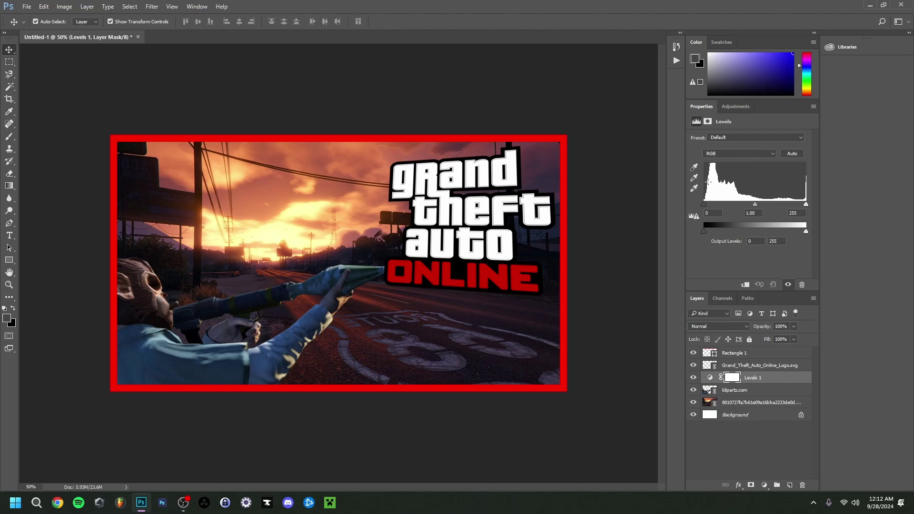
left_click_drag(806, 232, 789, 233)
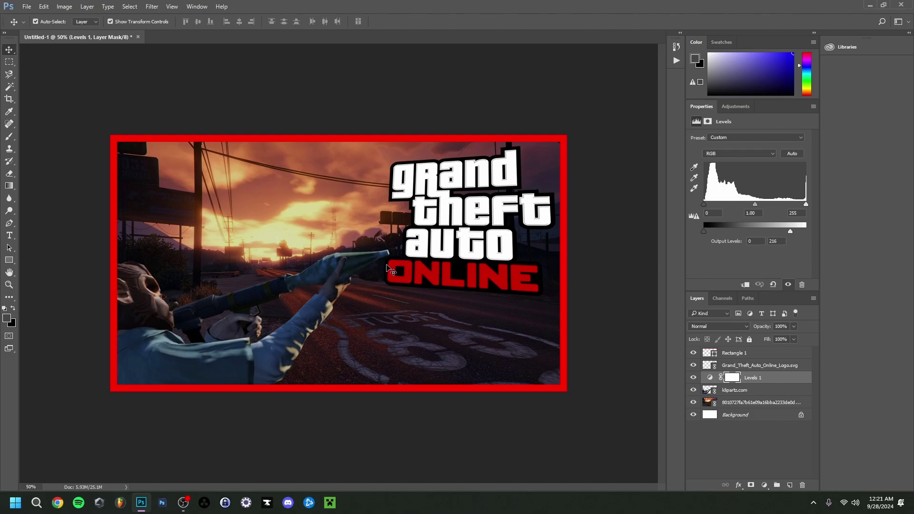
Add a Curves adjustment with the upper point pulled slightly down
left_click(740, 110)
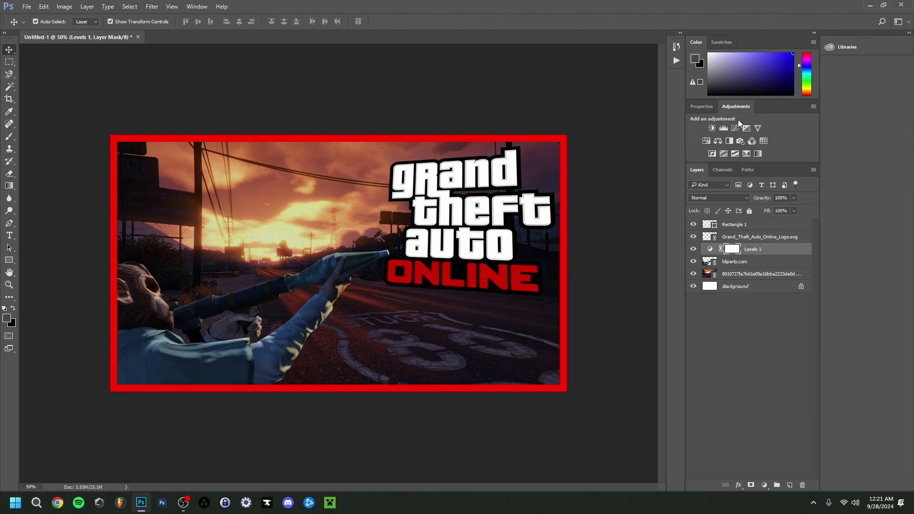
left_click(736, 130)
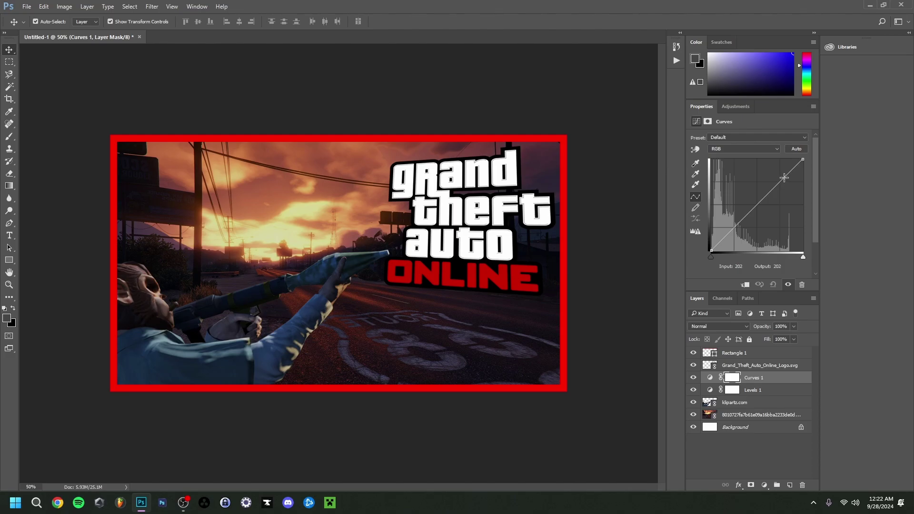
left_click(783, 177)
left_click_drag(784, 177, 786, 180)
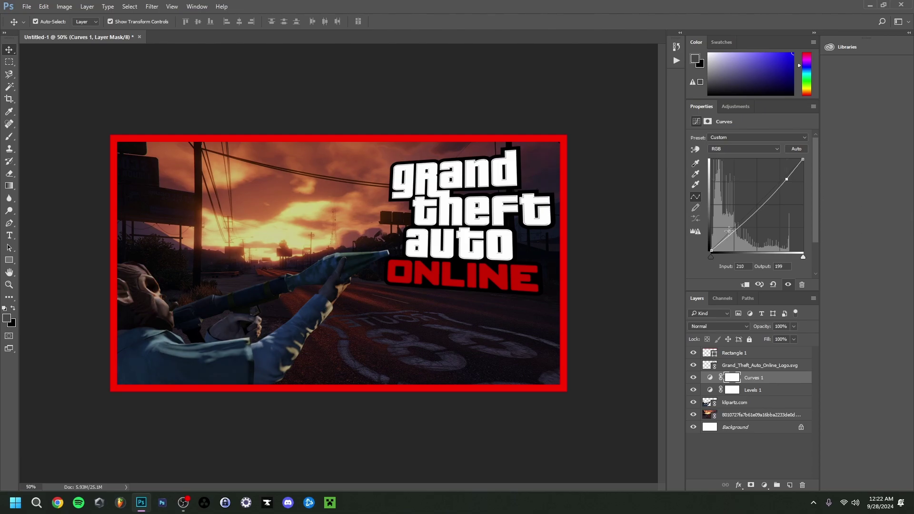
left_click(736, 106)
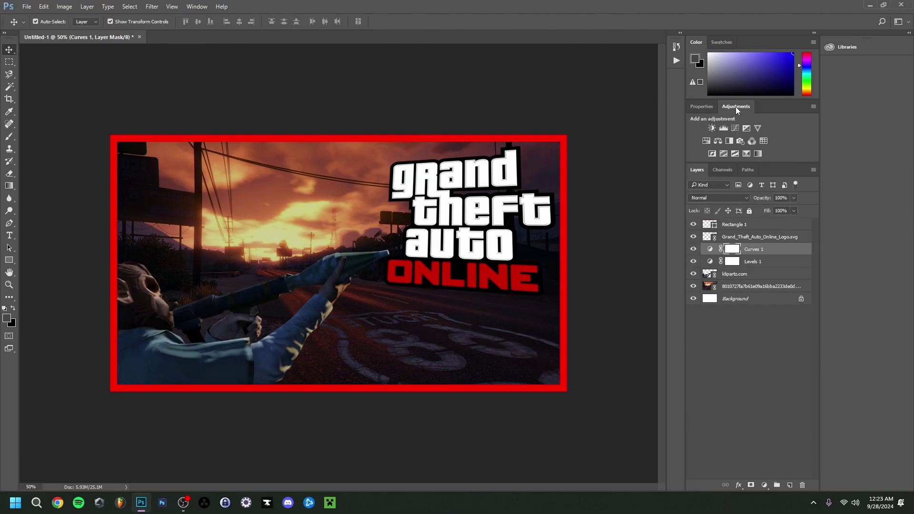
Add a colorized Hue/Saturation layer with Hue 360, Saturation 67 and Lightness +5
left_click(707, 141)
left_click_drag(749, 190, 767, 190)
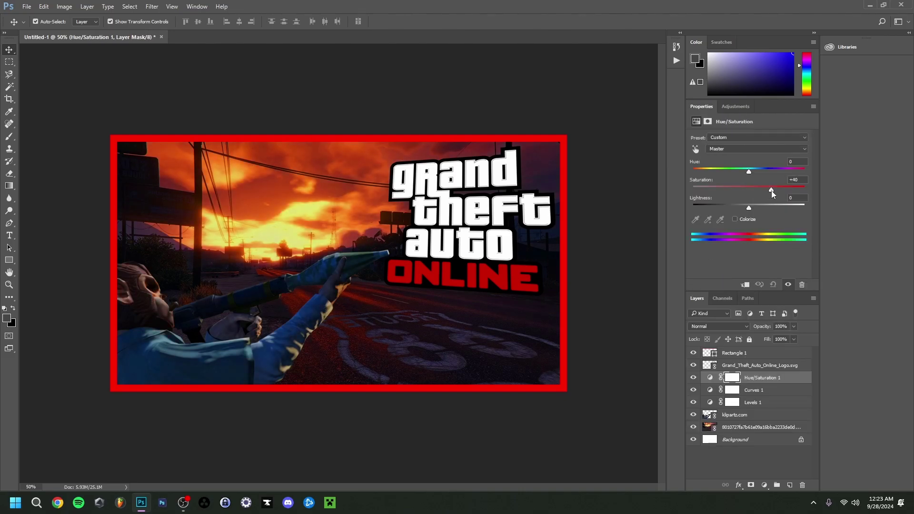
left_click(735, 219)
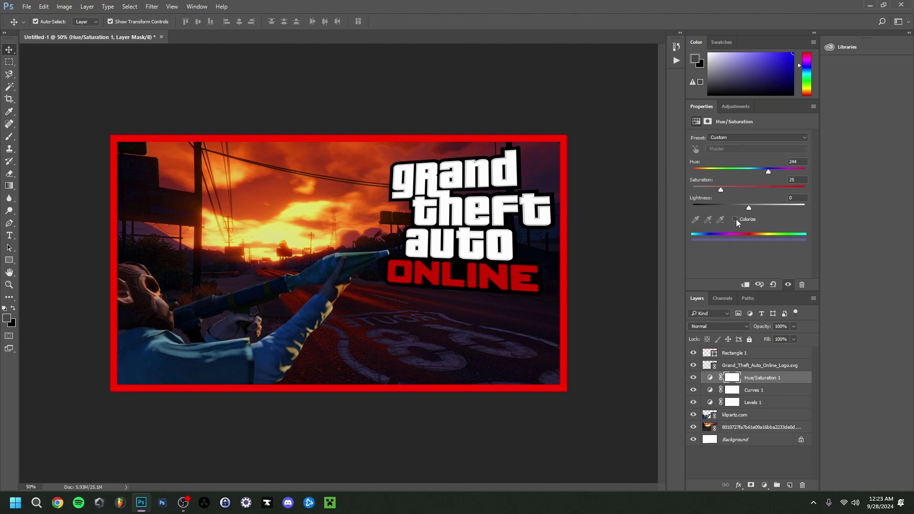
left_click_drag(768, 171, 804, 173)
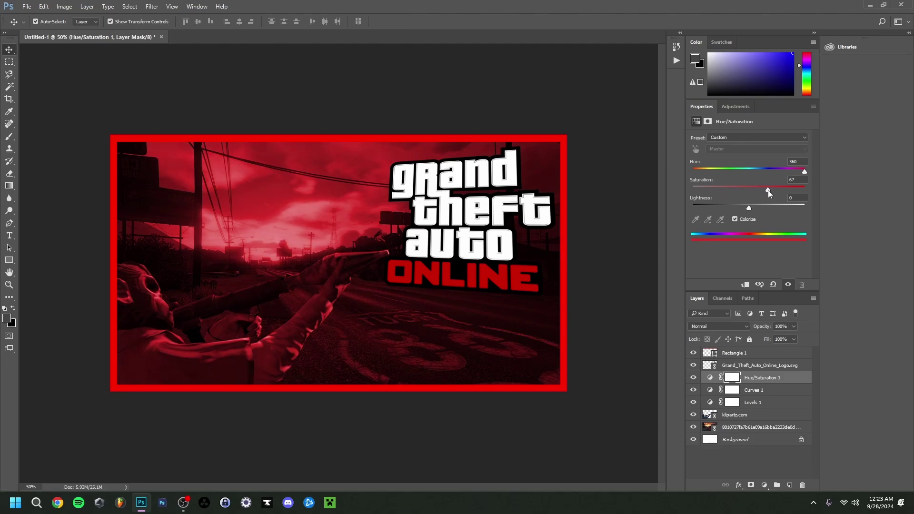
left_click_drag(749, 208, 749, 210)
left_click(729, 365)
left_click(726, 354)
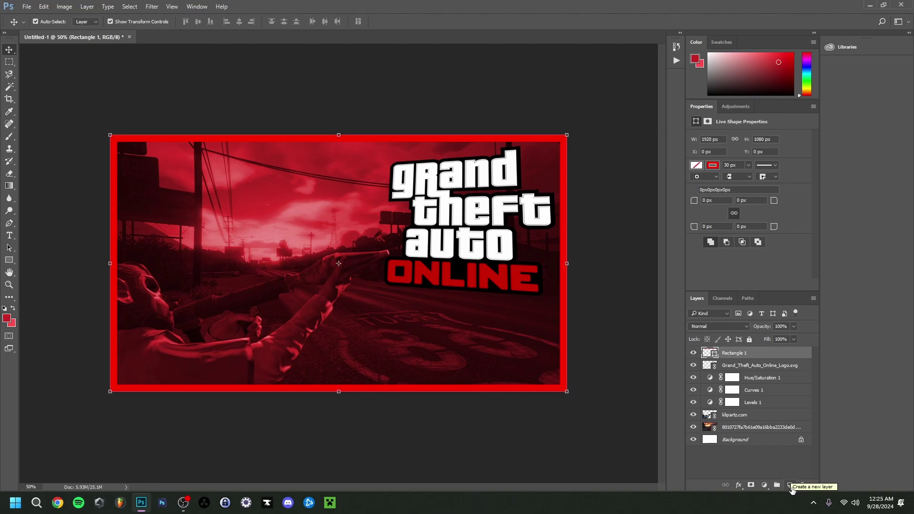
Create a new top layer and zoom the view out to 25%
left_click(790, 485)
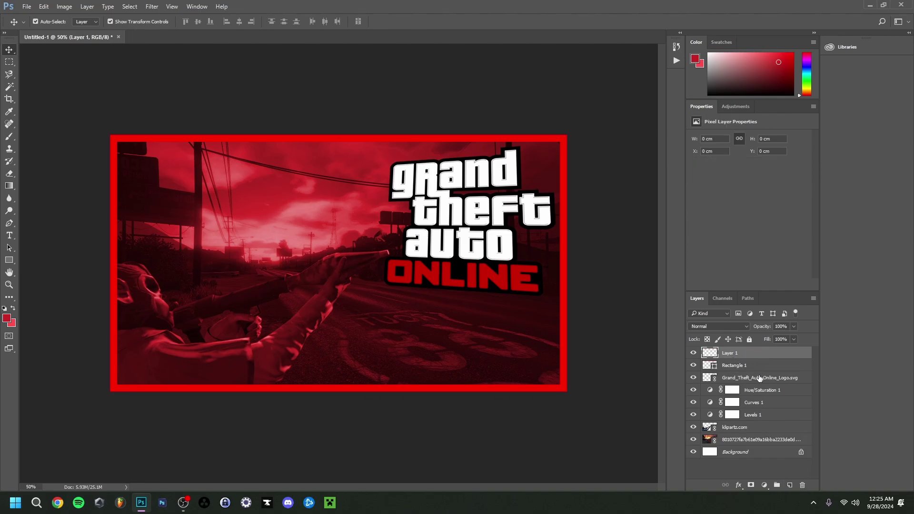
left_click(8, 284)
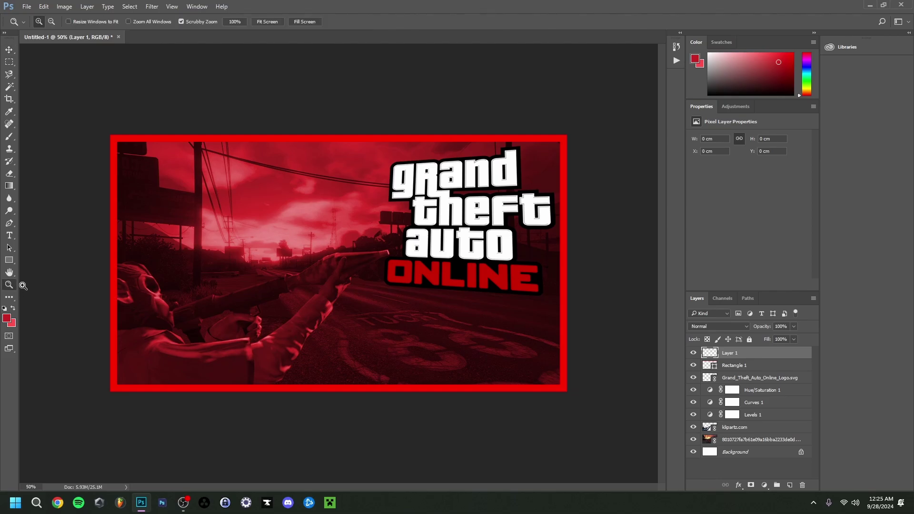
left_click(309, 328, "alt")
right_click(330, 272)
left_click(355, 335)
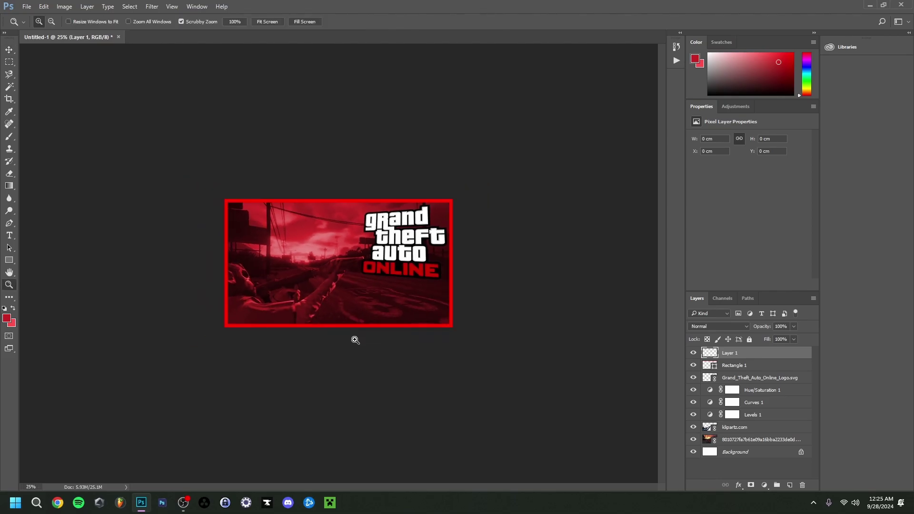
Set up a soft round brush, 1811 px with 0% hardness
left_click(9, 137)
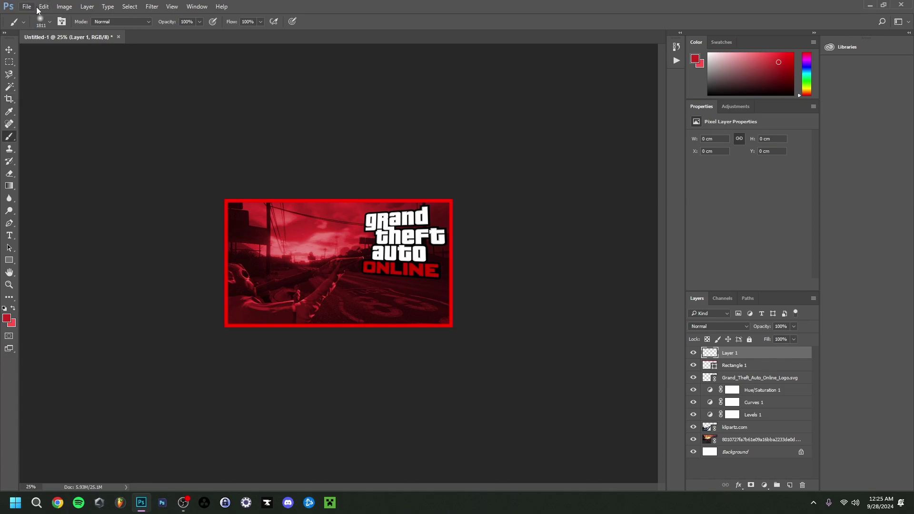
left_click(41, 22)
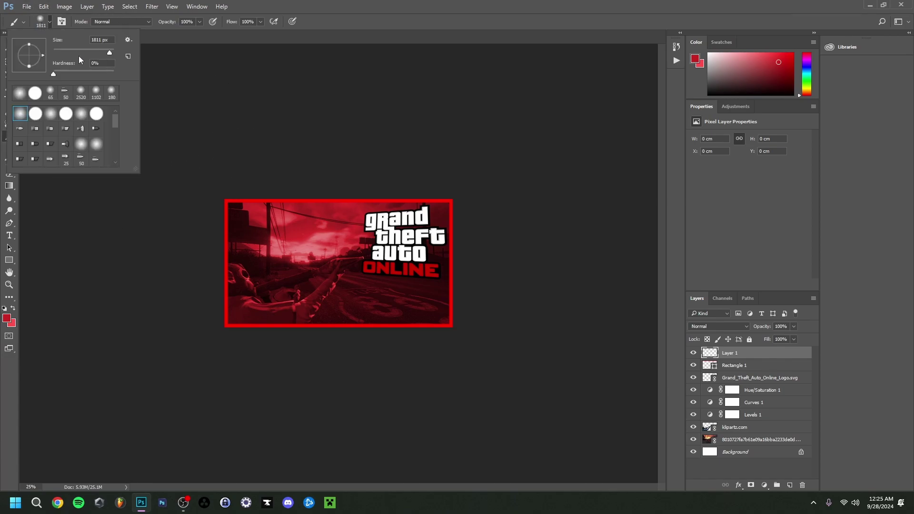
left_click(110, 53)
double_click(23, 120)
Set the foreground to pure red #ff0000 and paint a glow along the bottom edge
left_click(7, 321)
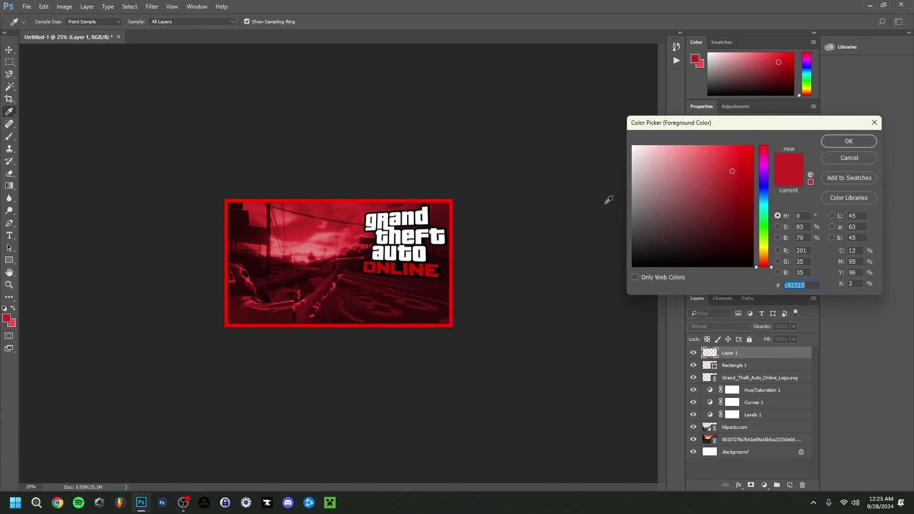
left_click(745, 155)
left_click_drag(745, 156, 758, 138)
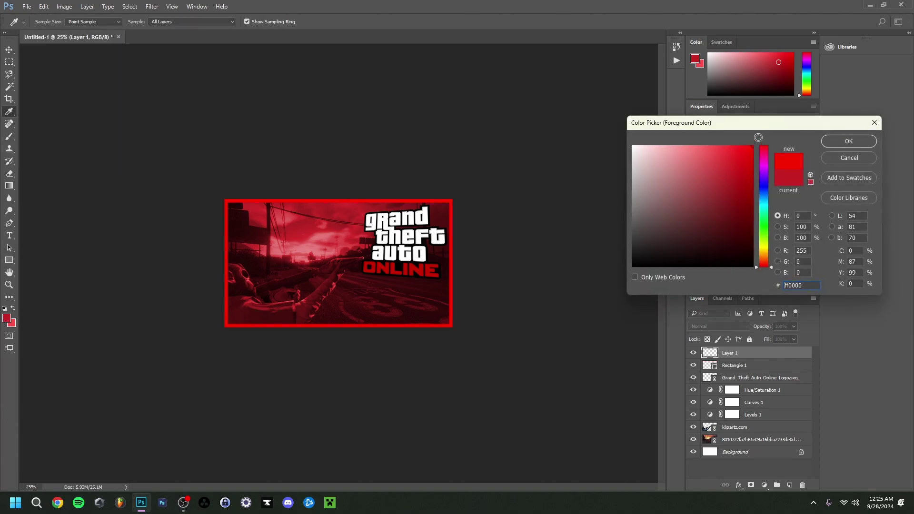
left_click(848, 142)
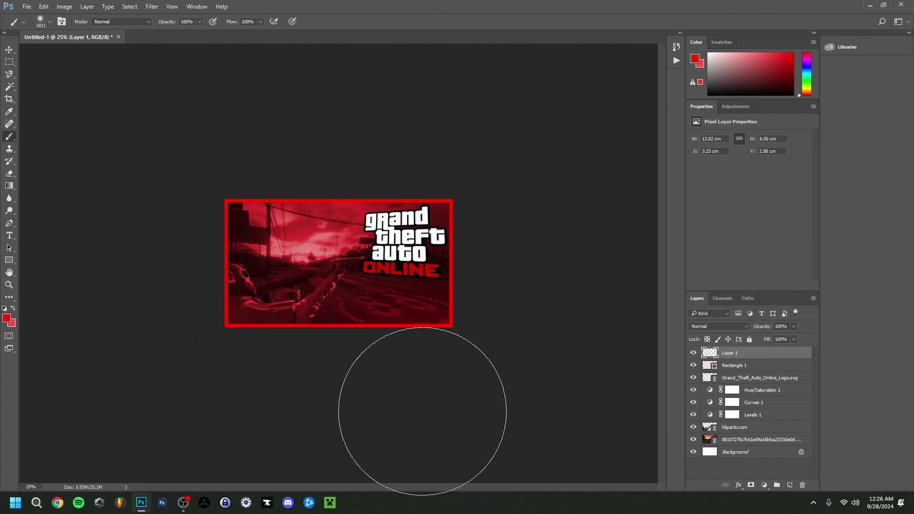
mouse_move(422, 412)
left_mouse_down()
mouse_move(278, 421)
mouse_move(416, 430)
mouse_move(379, 421)
left_mouse_up()
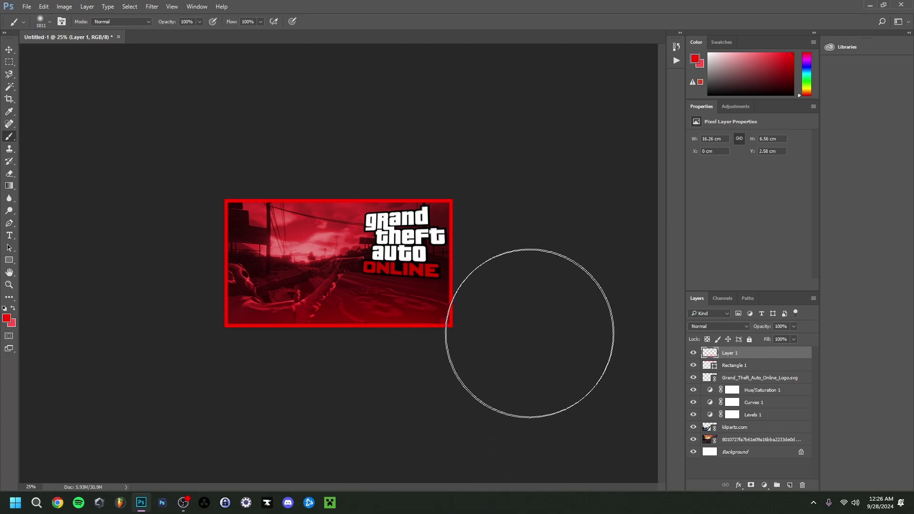
left_click_drag(529, 333, 567, 316)
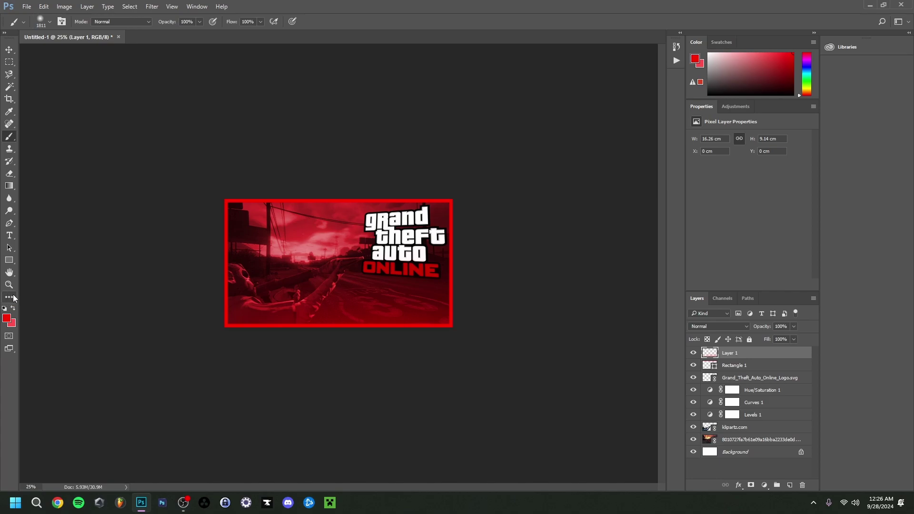
Zoom to 50% and start a 50 pt THUMBNAIL text layer near the top left
key("z")
left_click(333, 284)
left_click(330, 284)
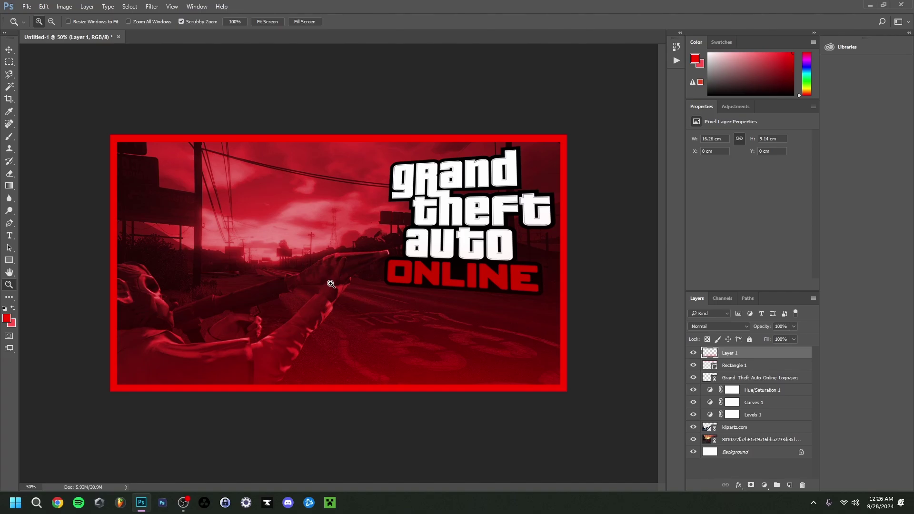
key("t")
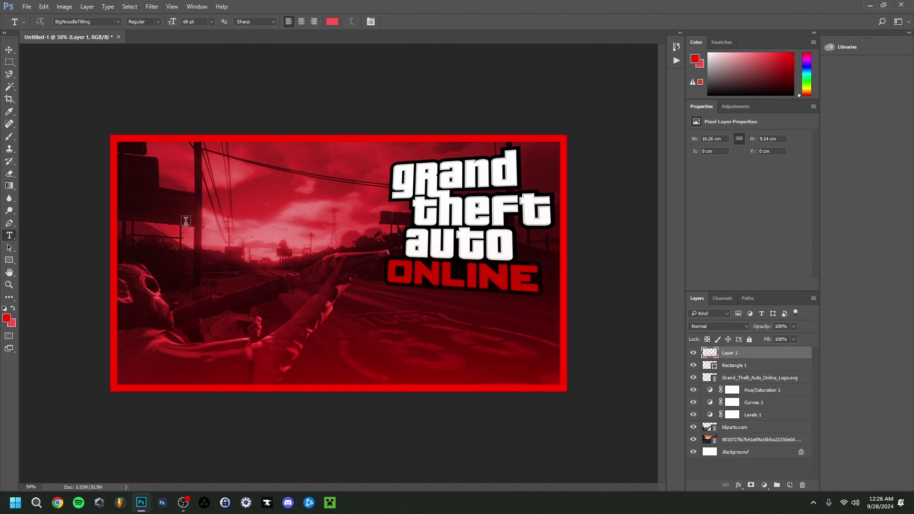
left_click(178, 214)
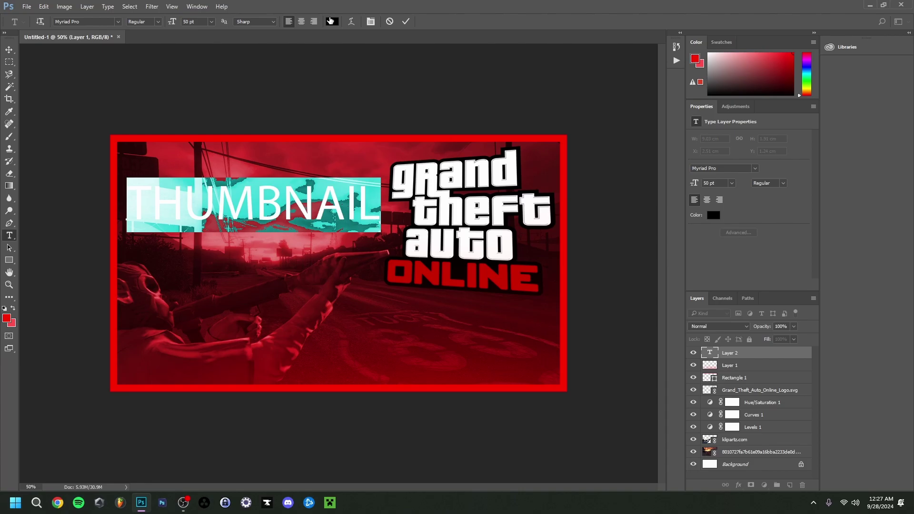
Make the THUMBNAIL text white and browse the font list
left_click(332, 21)
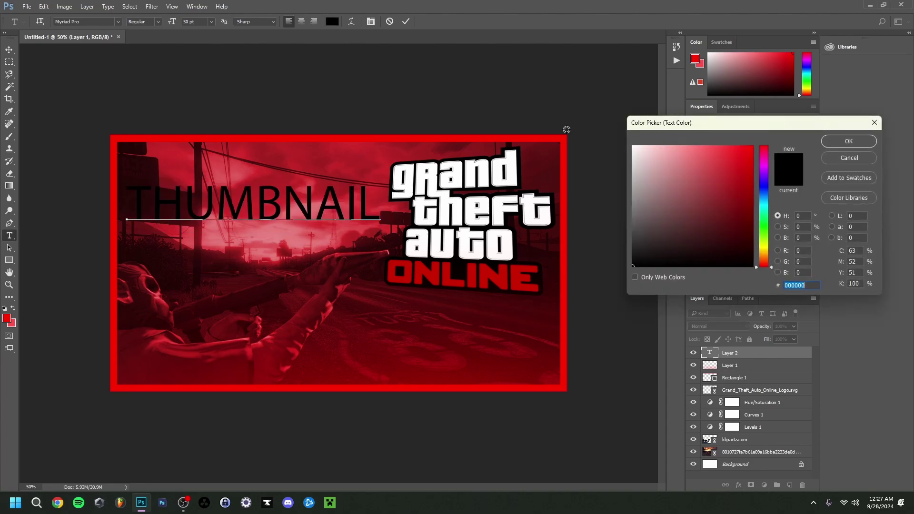
left_click_drag(649, 148, 514, 136)
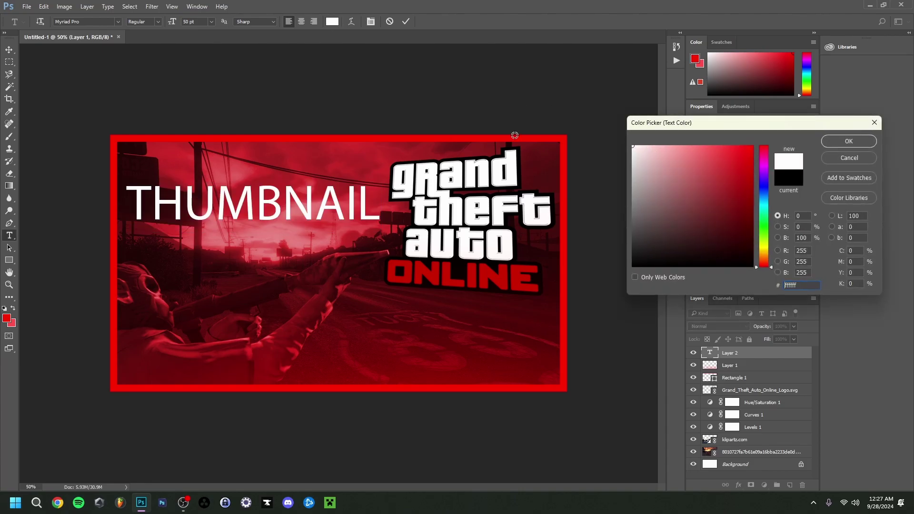
left_click(848, 141)
left_click(116, 21)
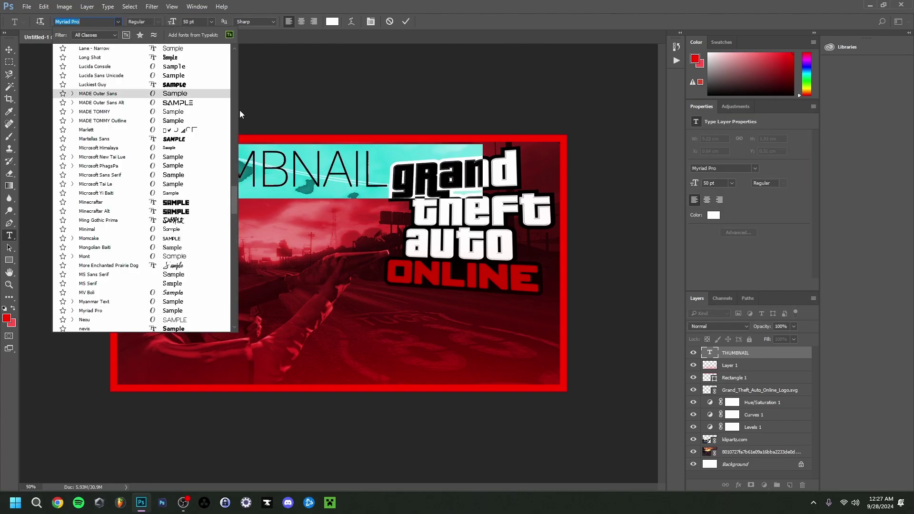
left_click_drag(233, 184, 232, 130)
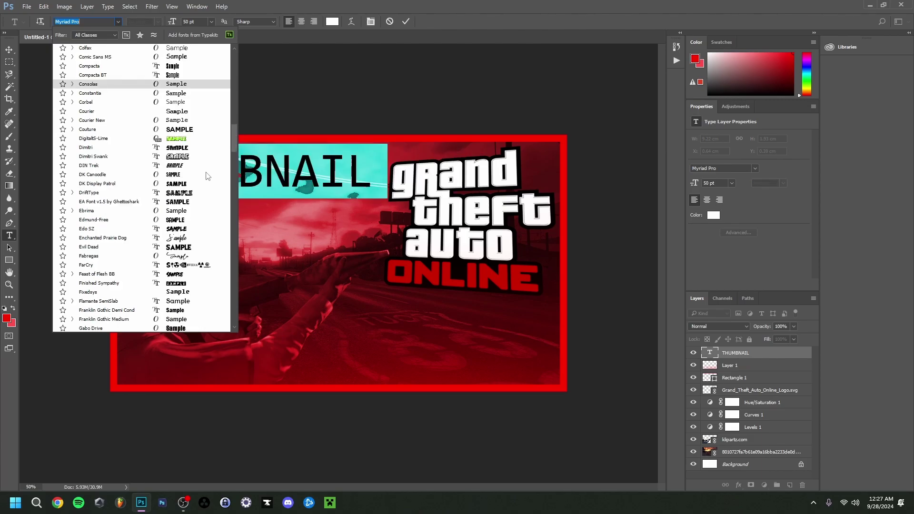
scroll(189, 79, "up", 8)
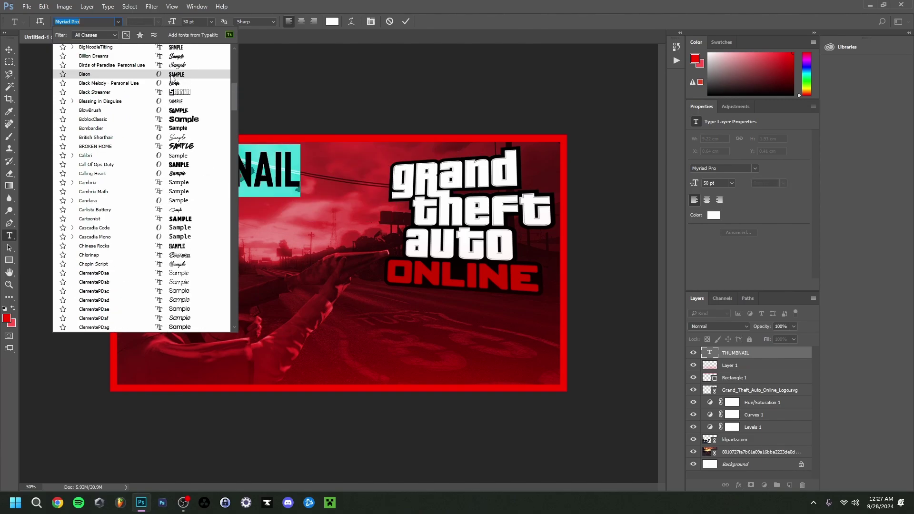
Set THUMBNAIL in Bison and type TUTORIAL on a new line beneath it
left_click(189, 74)
left_click_drag(265, 223, 272, 222)
left_click(195, 227)
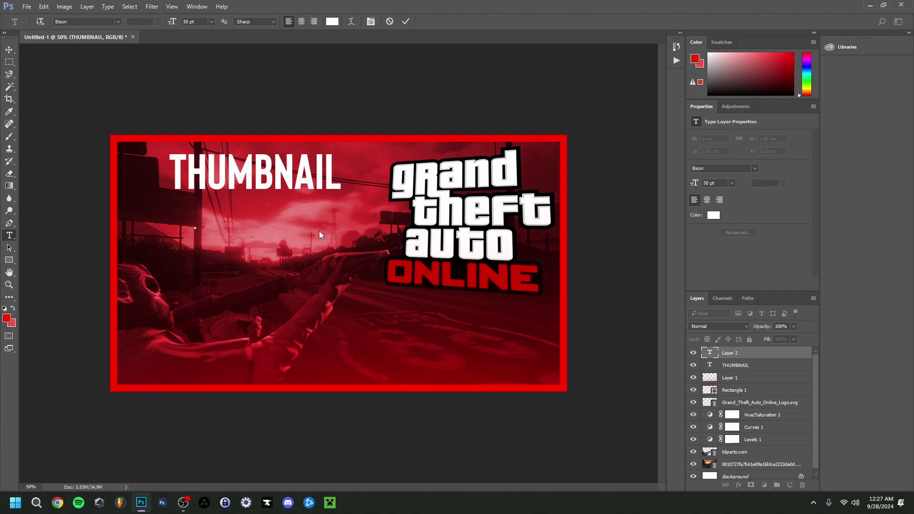
type("TUTORI")
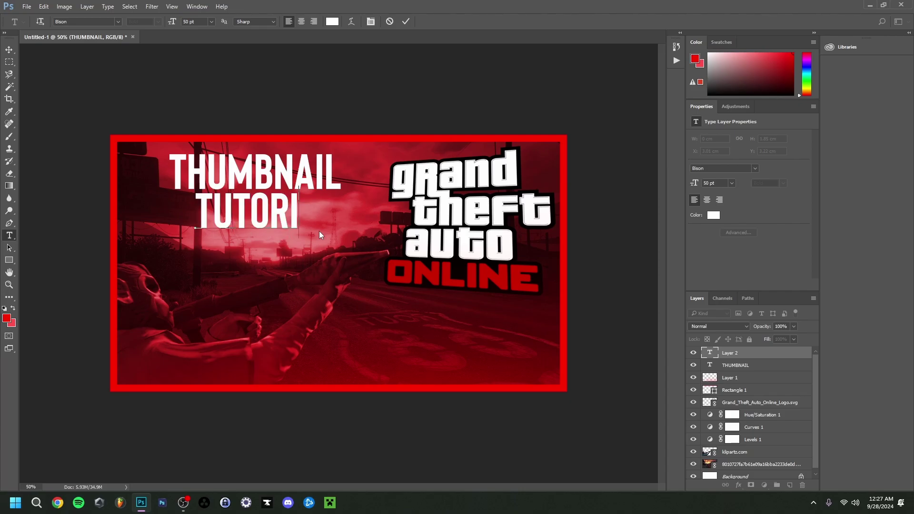
type("AL")
Abandon a trial tilt of TUTORIAL and move both text layers below the red border
key("ctrl+t")
left_click_drag(204, 198, 193, 221)
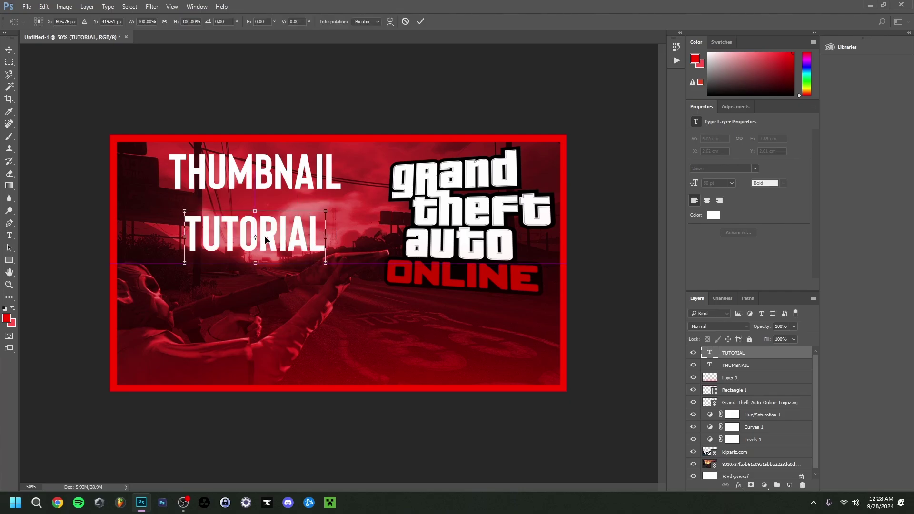
left_click_drag(269, 240, 260, 242)
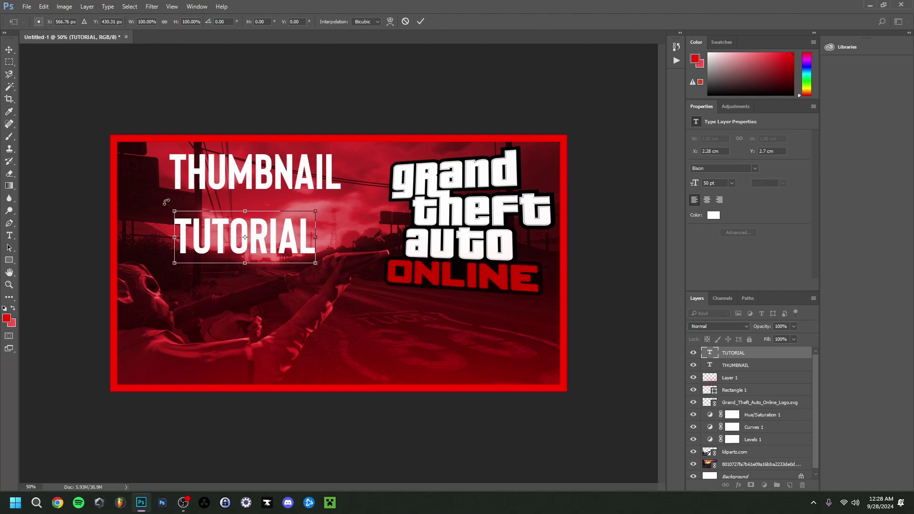
left_click_drag(175, 207, 169, 231)
left_click_drag(305, 232, 305, 247)
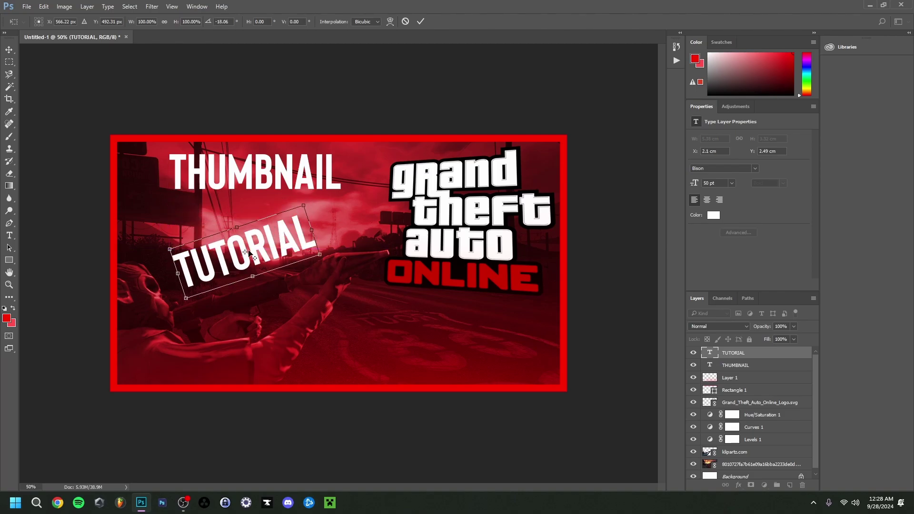
mouse_move(143, 507)
key("Escape")
left_click_drag(733, 353, 762, 395)
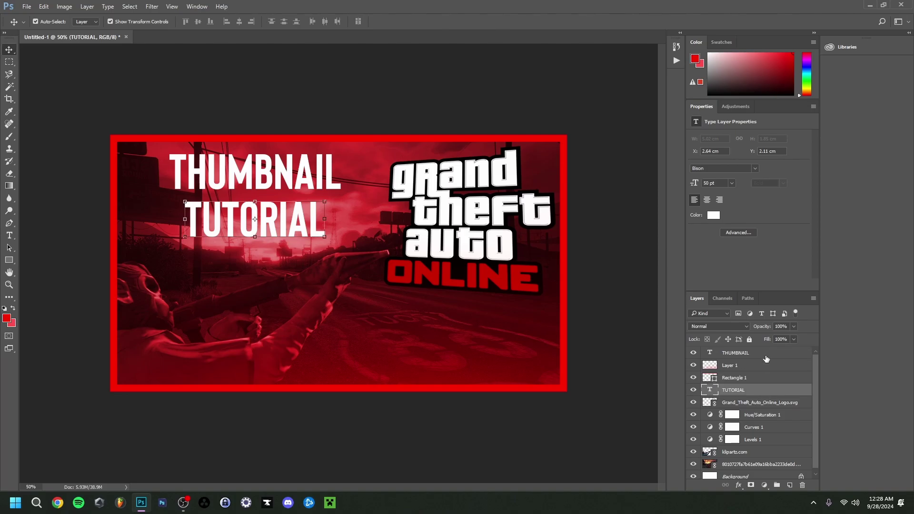
left_click_drag(756, 355, 757, 387)
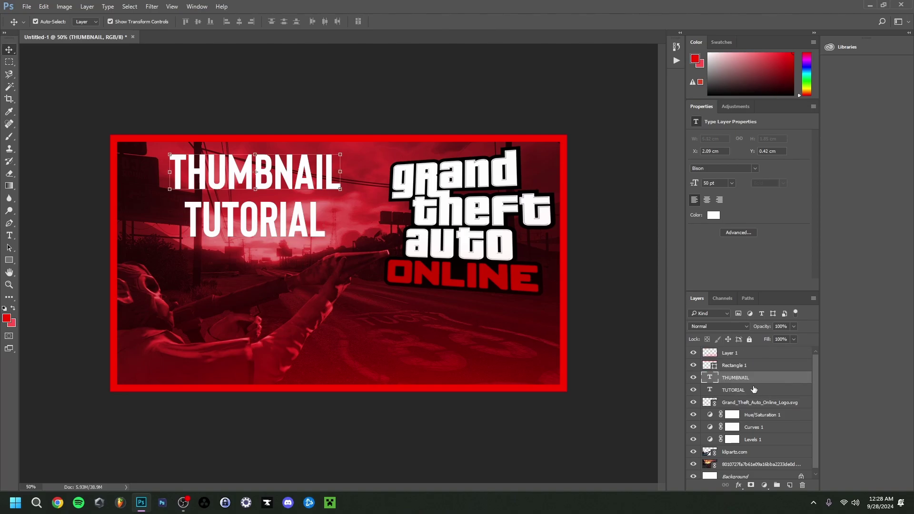
Hide the red border rectangle and colour the THUMBNAIL characters pink-red ff6161
left_click(693, 366)
key("t")
key("Return")
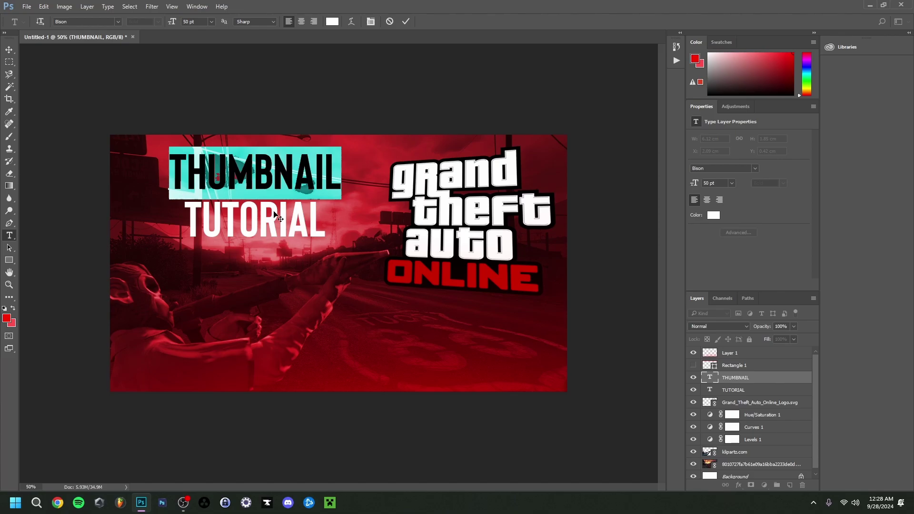
left_click(332, 21)
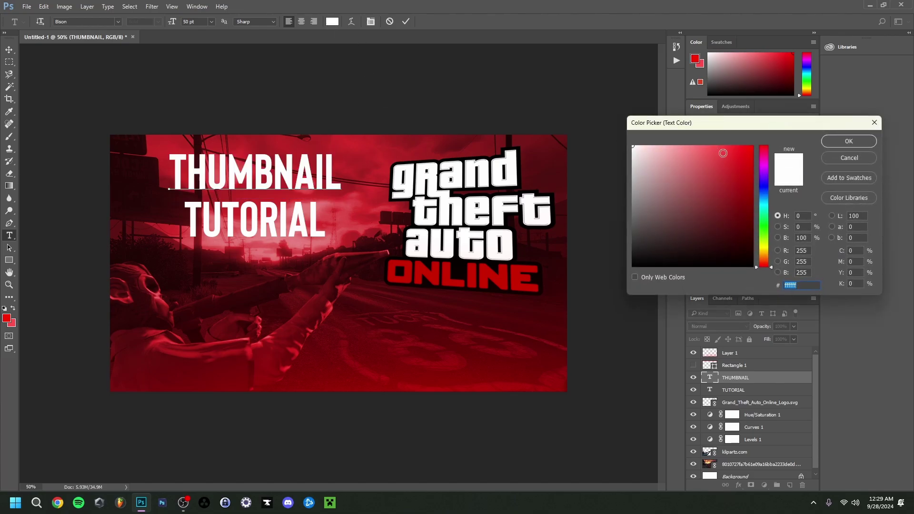
mouse_move(723, 153)
left_mouse_down()
mouse_move(718, 142)
mouse_move(706, 146)
left_mouse_up()
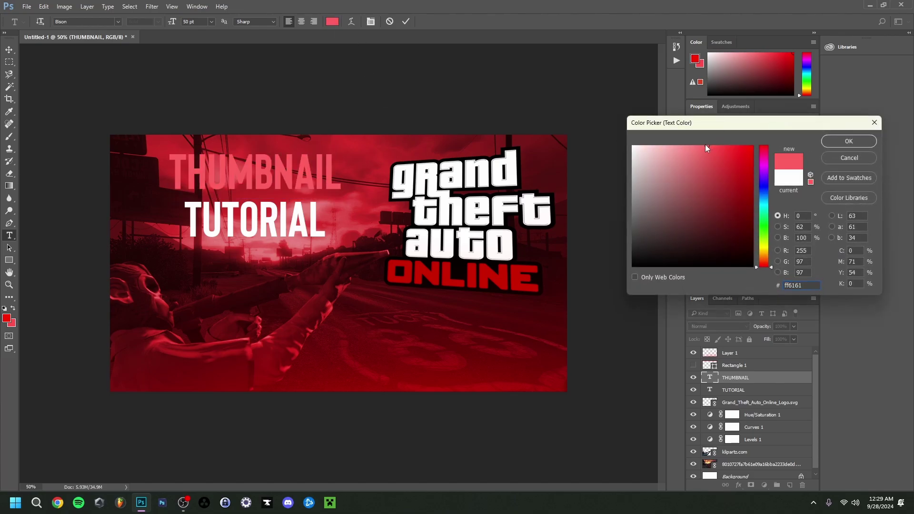
left_click(836, 144)
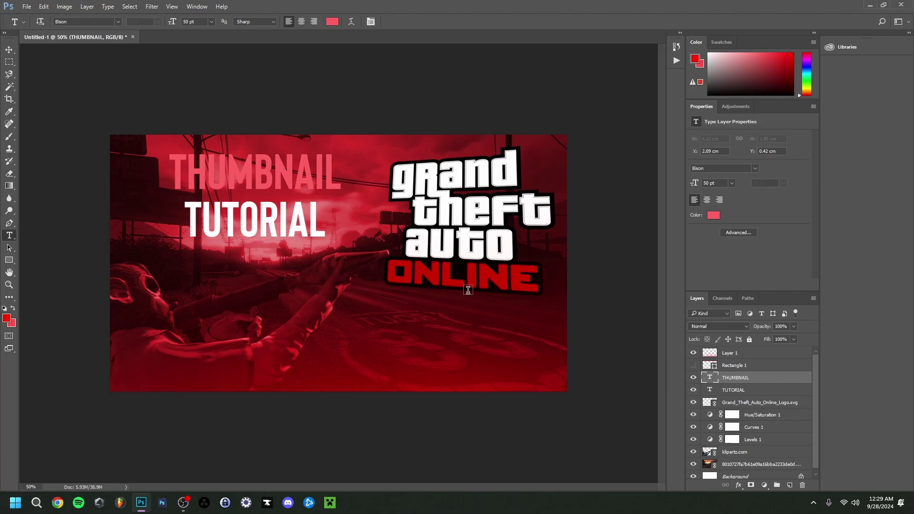
key("v")
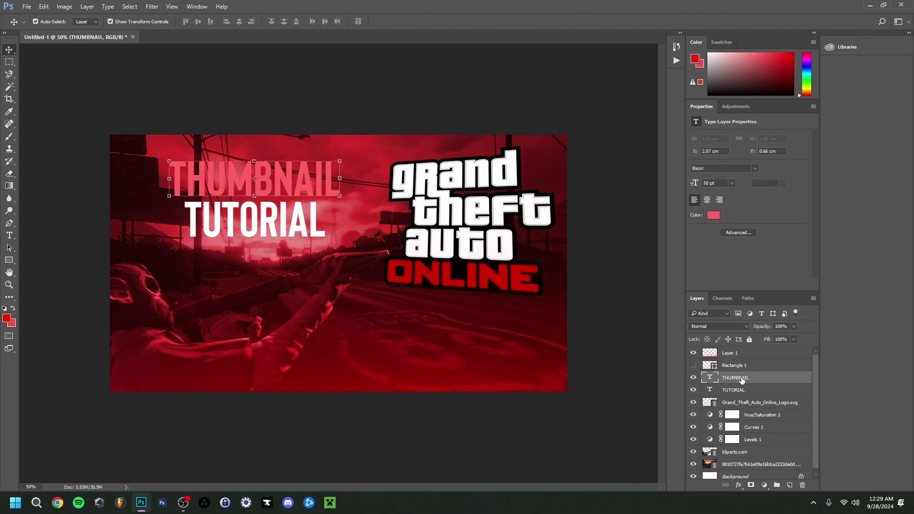
key("ctrl")
Group the THUMBNAIL and TUTORIAL layers into a group named 'Text'
left_click(753, 391, "ctrl")
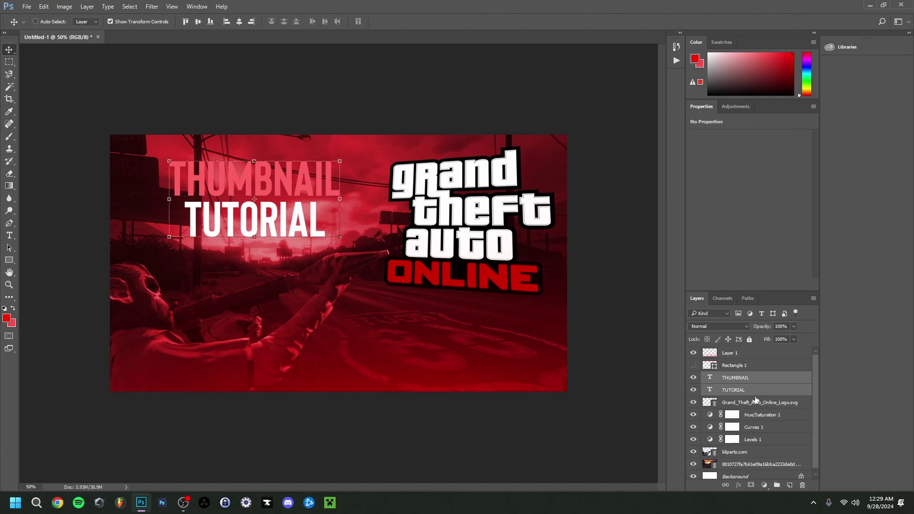
key("ctrl+g")
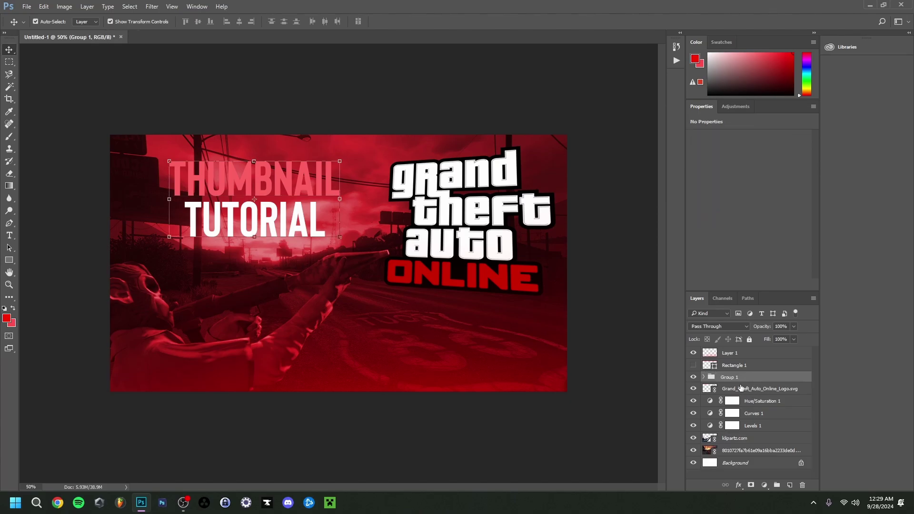
double_click(736, 379)
type("Text")
key("Return")
Move THUMBNAIL so its left edge lines up over TUTORIAL
left_click(704, 377)
double_click(743, 376)
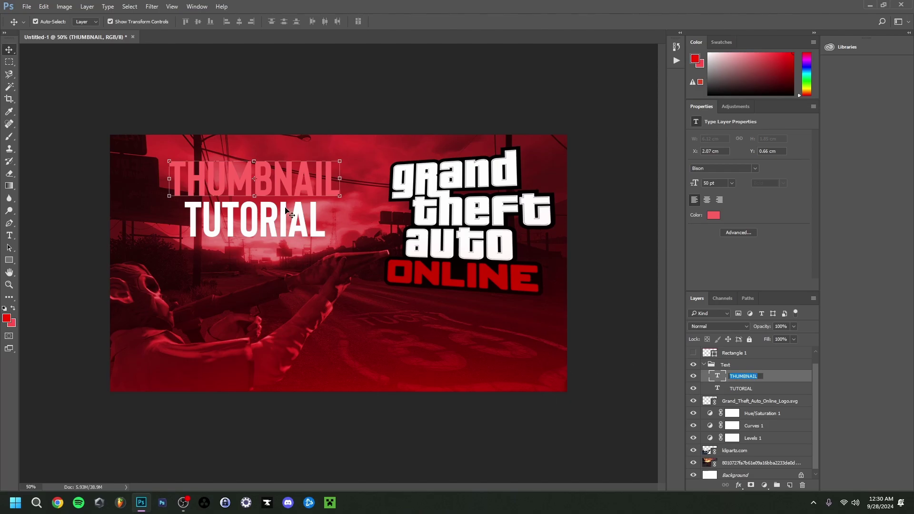
left_click_drag(236, 179, 197, 175)
left_click(244, 188)
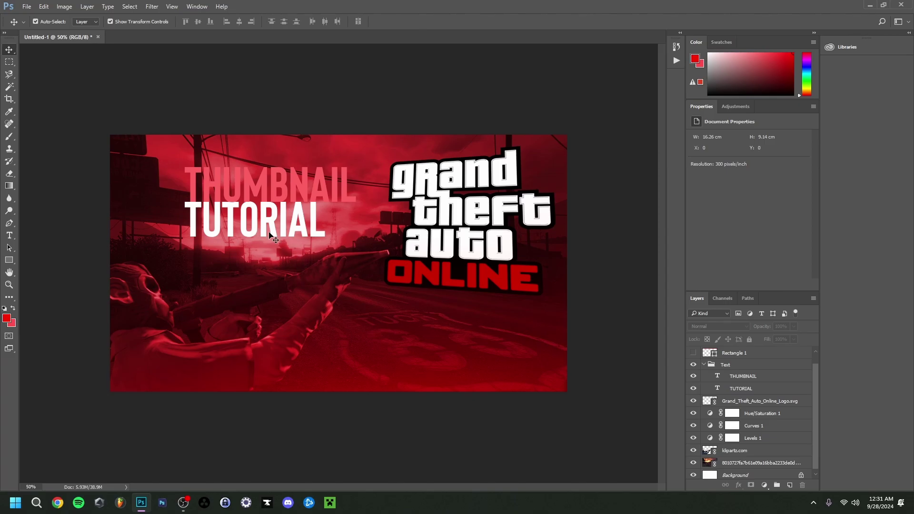
left_click(745, 365)
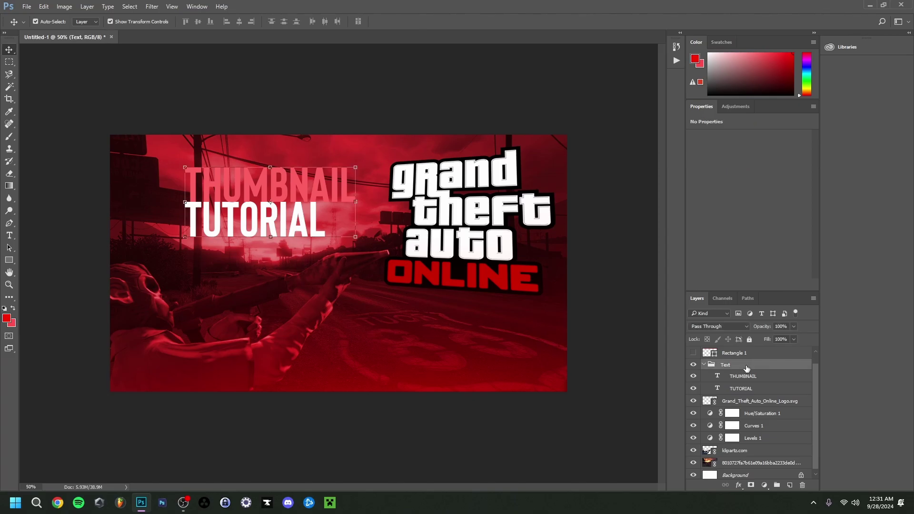
Give the Text group a red Drop Shadow: 100% opacity, 0 px distance, 41% spread, 76 px size
double_click(745, 369)
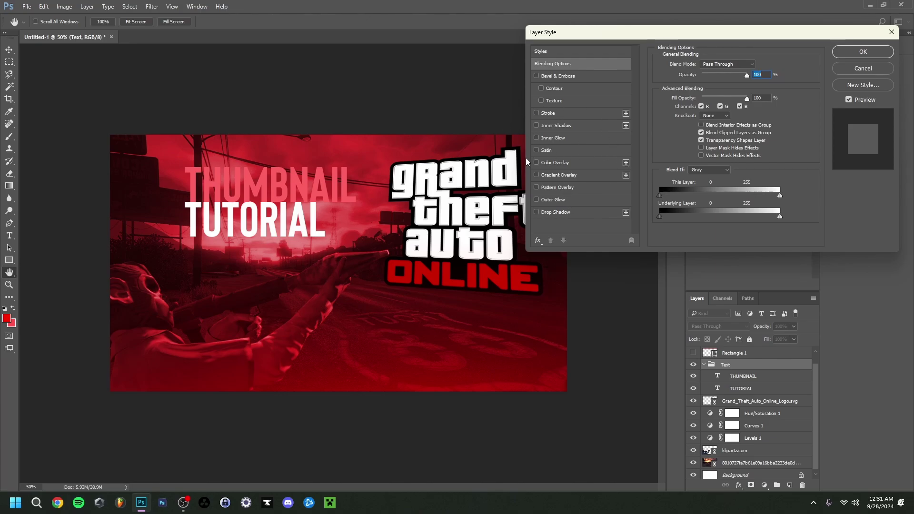
left_click(536, 212)
left_click(757, 65)
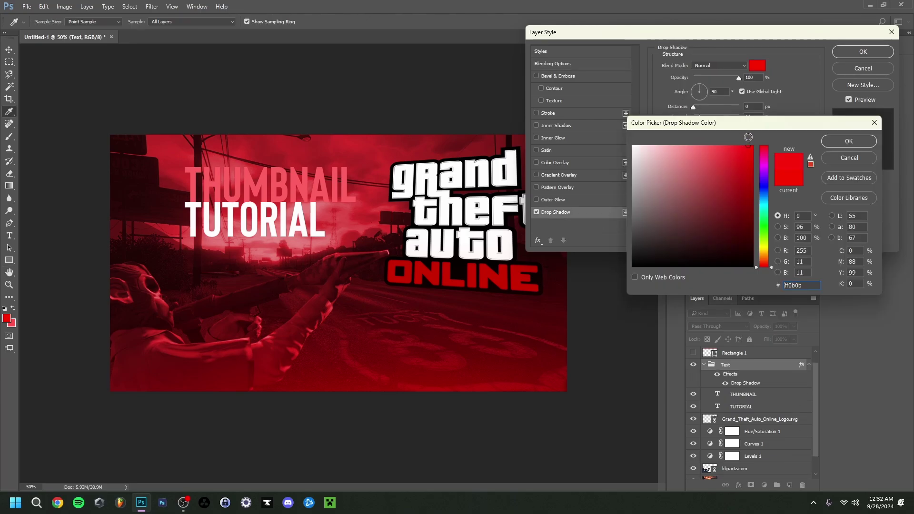
key("Return")
left_click_drag(700, 118, 709, 136)
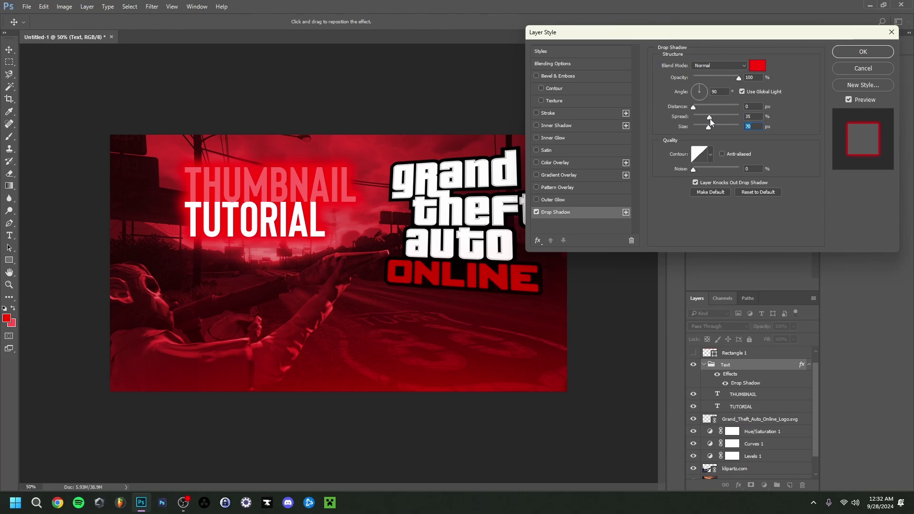
left_click_drag(710, 118, 711, 118)
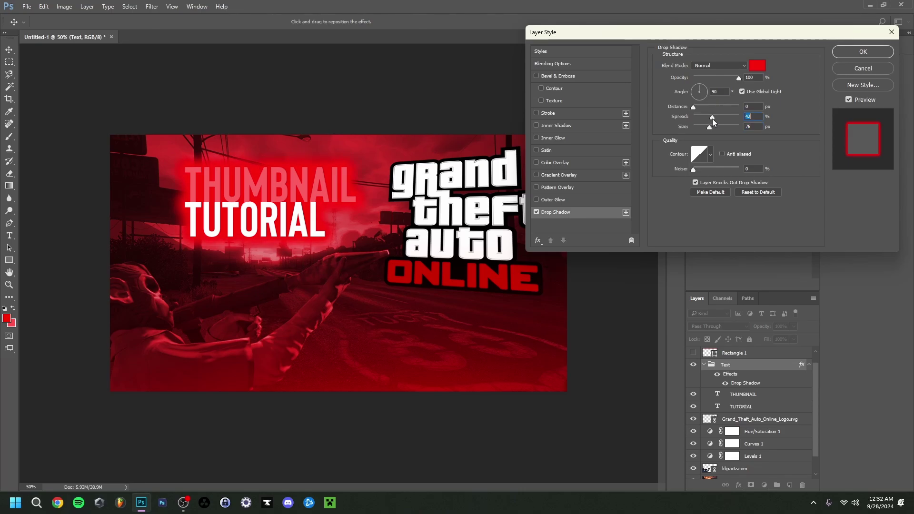
left_click(850, 54)
key("ctrl+t")
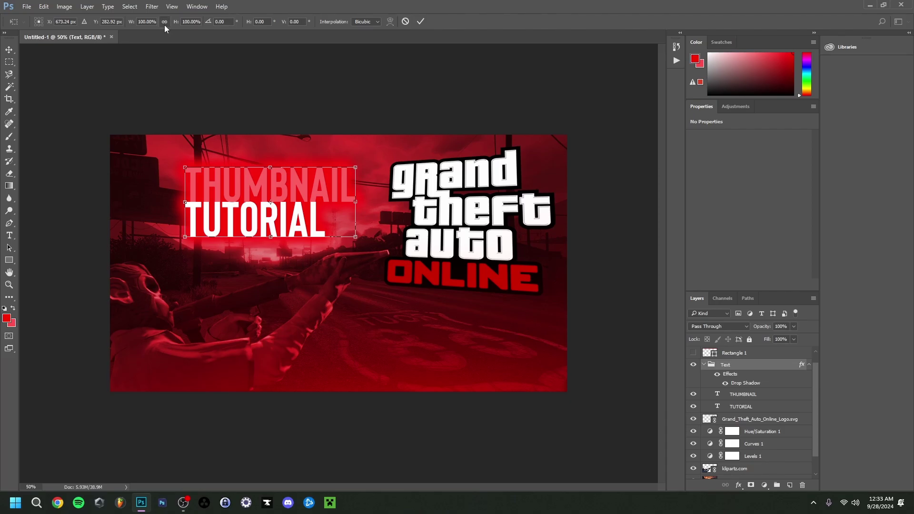
Scale the Text group up to 120%
left_click(197, 22)
type("120")
key("Return")
key("Return")
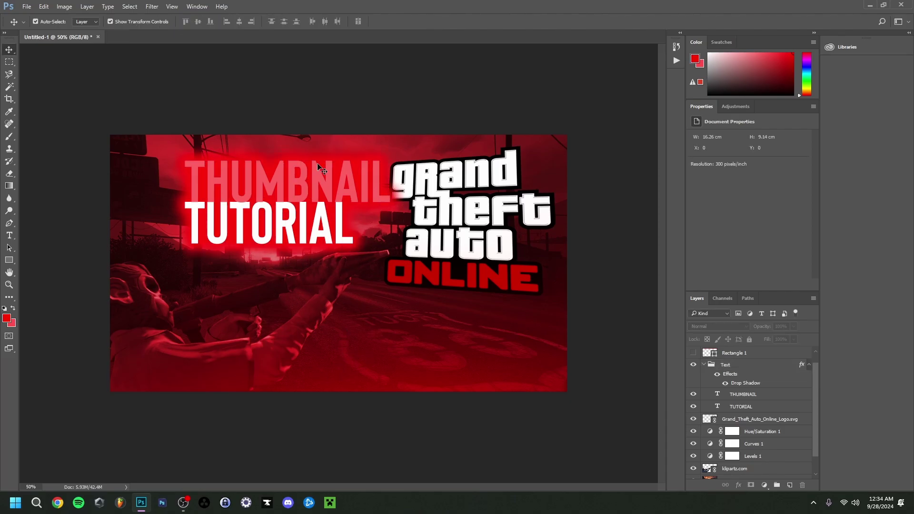
left_click(314, 246)
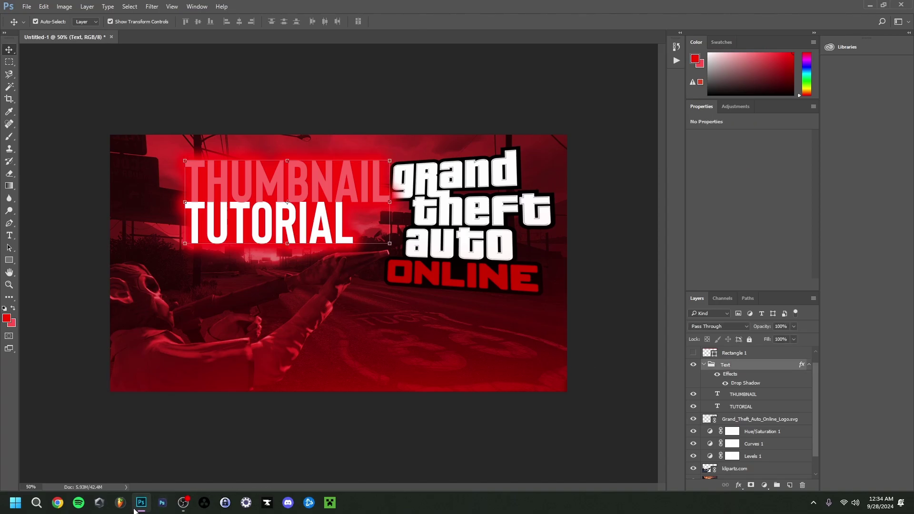
mouse_move(135, 509)
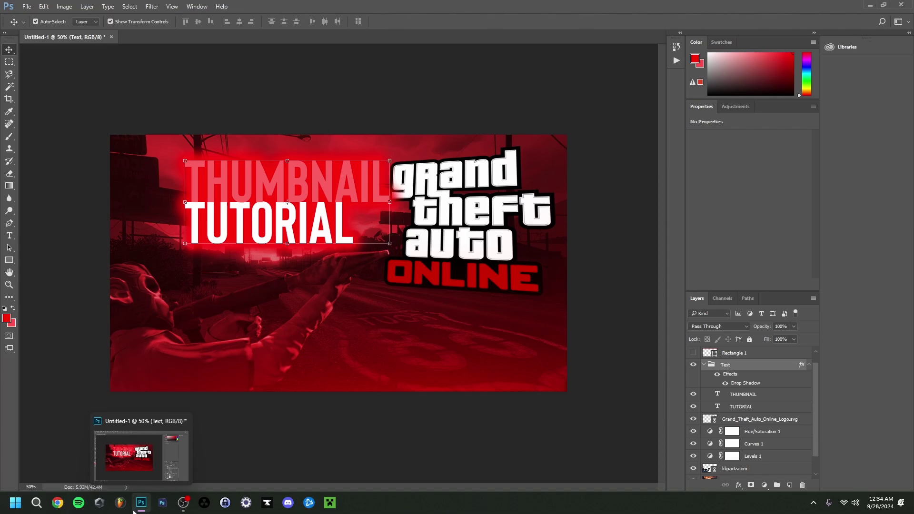
Move the Text group down and left and tilt it about -16 degrees
key("ctrl+t")
left_click_drag(349, 193, 300, 202)
left_click_drag(398, 145, 376, 133)
left_click_drag(323, 194, 324, 196)
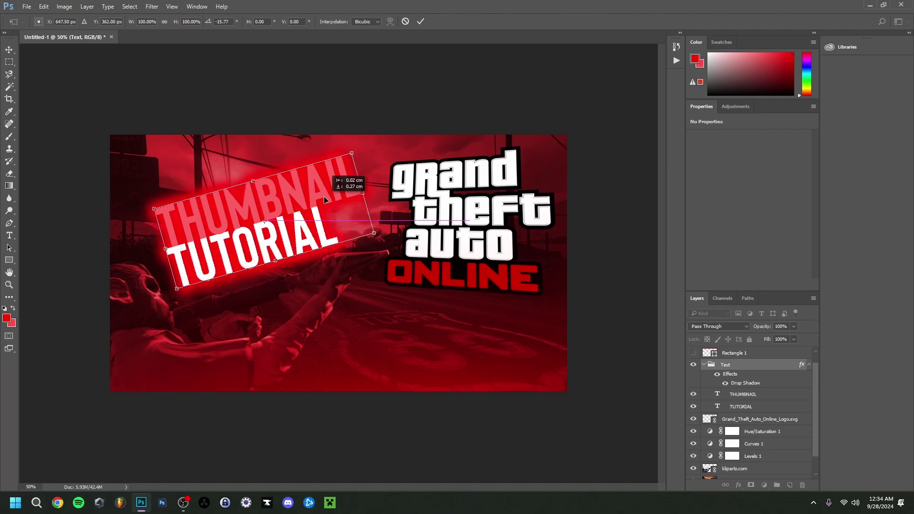
key("Return")
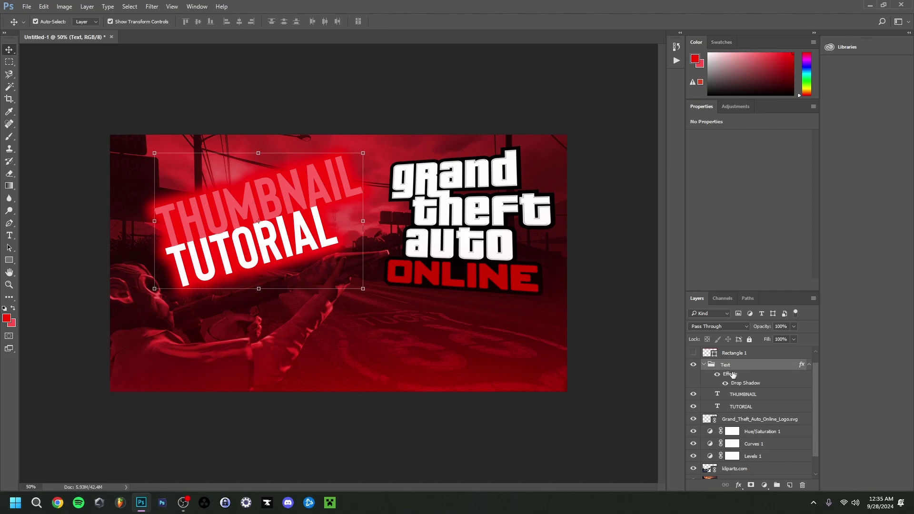
Fine-tune the tilted title's position at the upper left beside the logo
scroll(747, 373, "down", 1)
key("ctrl+t")
mouse_move(305, 199)
left_mouse_down()
mouse_move(309, 206)
mouse_move(307, 198)
left_mouse_up()
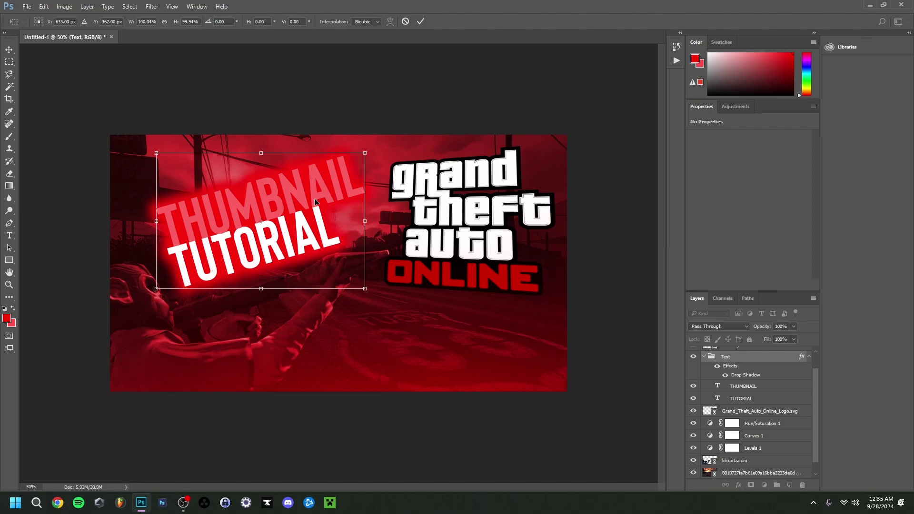
left_click_drag(332, 209, 329, 212)
left_click(421, 21)
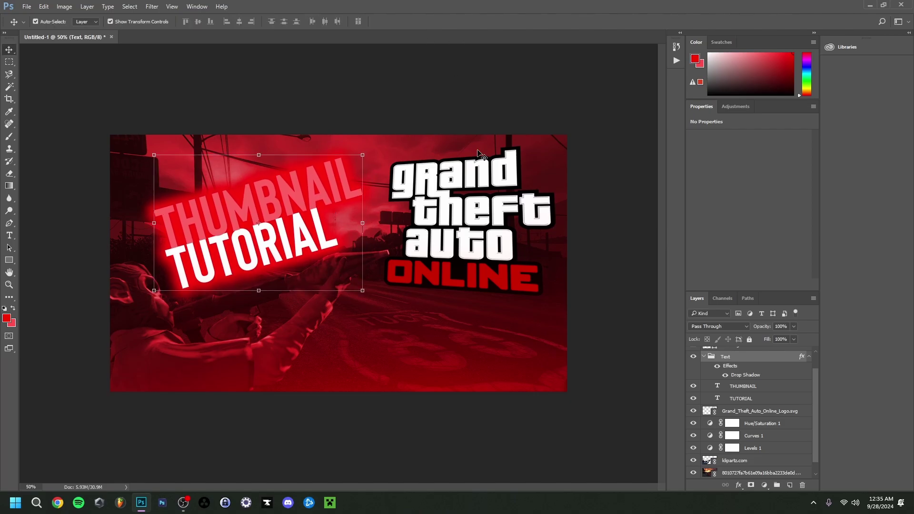
left_click(573, 145)
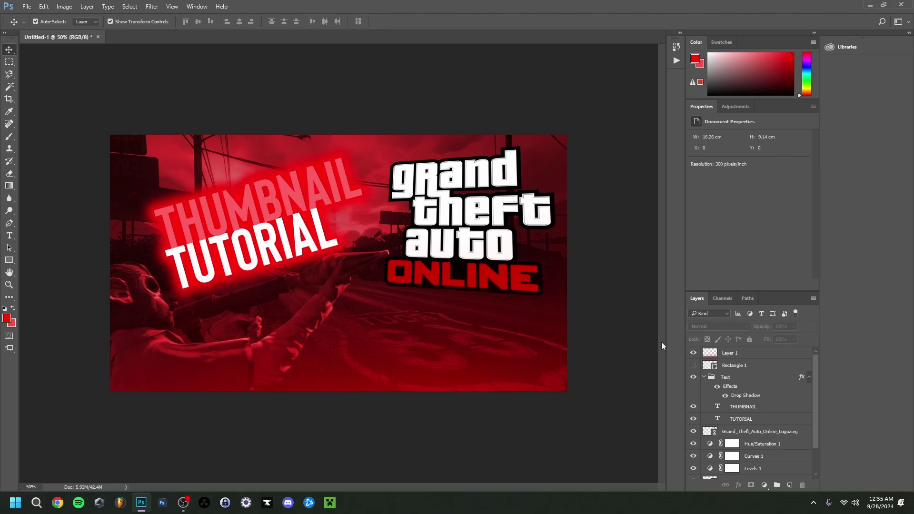
Duplicate the Text group as 'Text copy' and hide the original
left_click(745, 383)
left_click(703, 377)
right_click(741, 378)
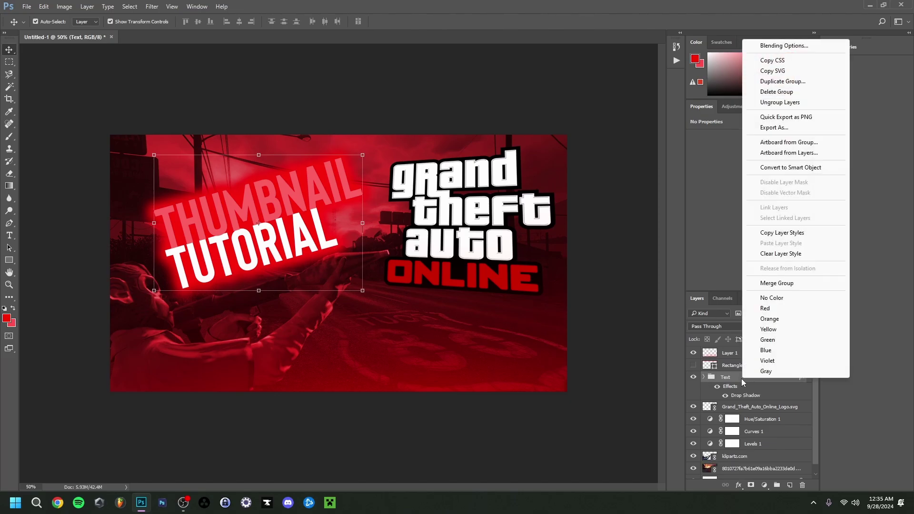
left_click(795, 85)
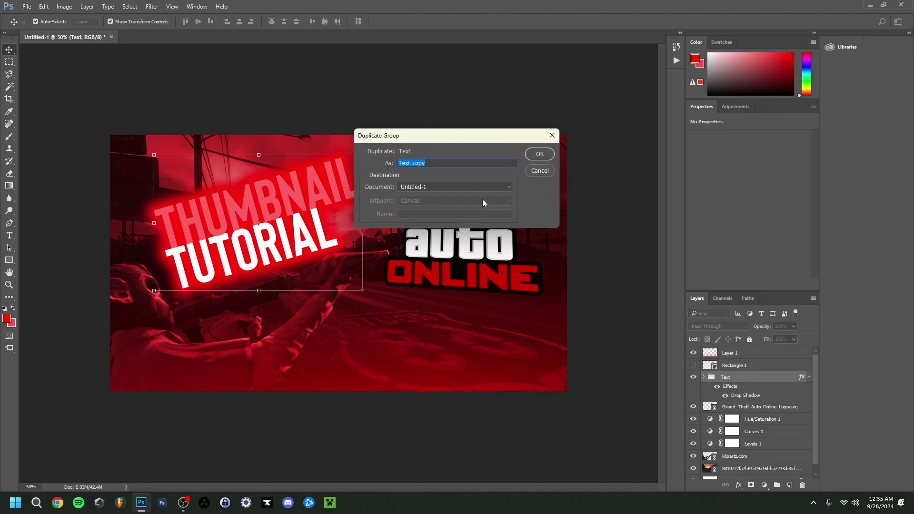
left_click(538, 155)
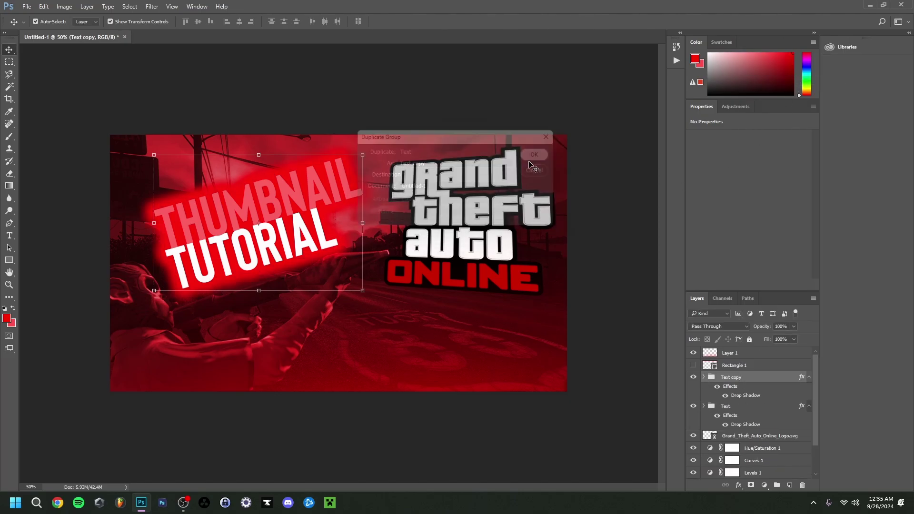
left_click(703, 377)
left_click(703, 377)
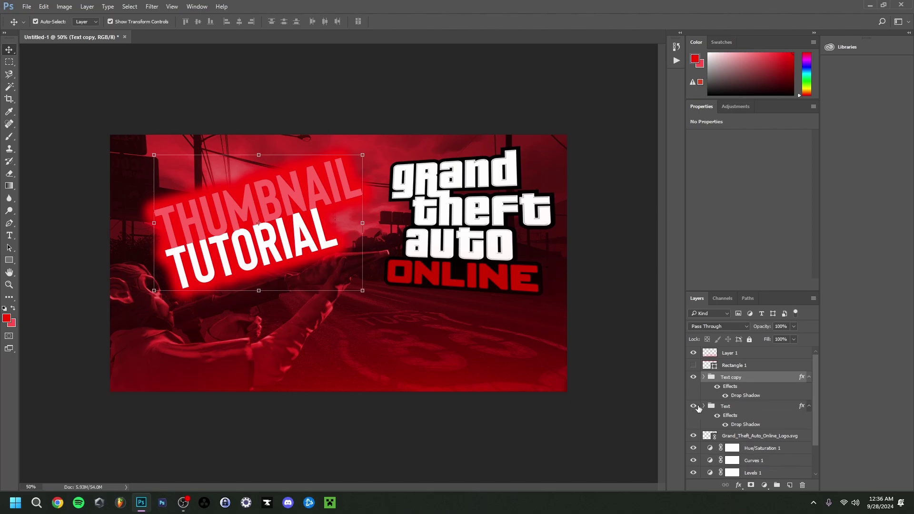
left_click(693, 407)
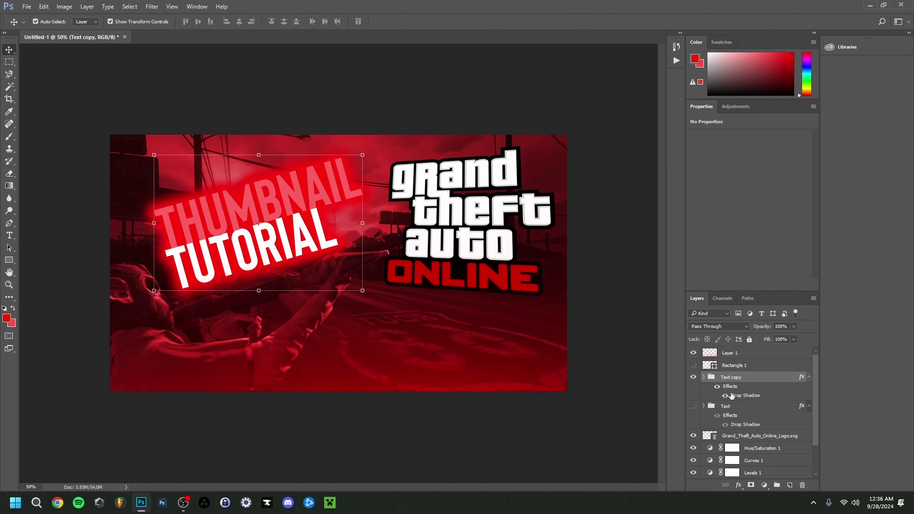
key("ctrl+t")
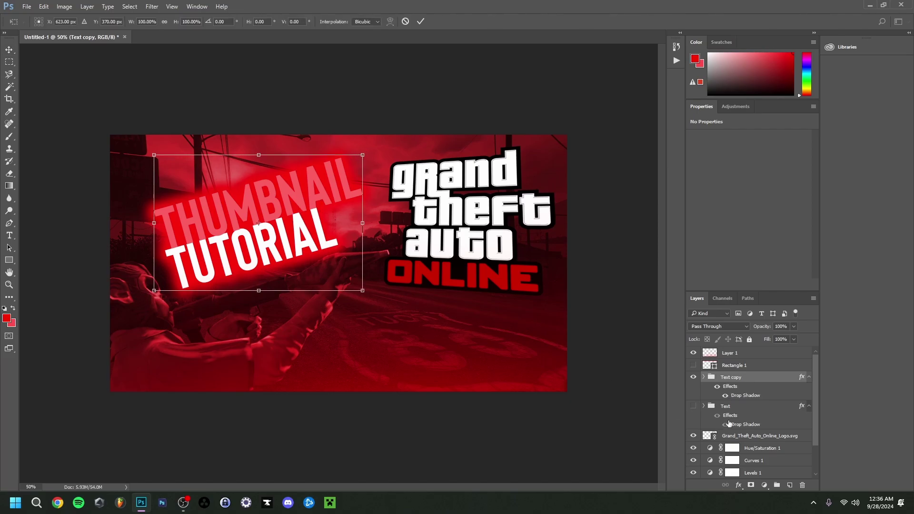
key("Return")
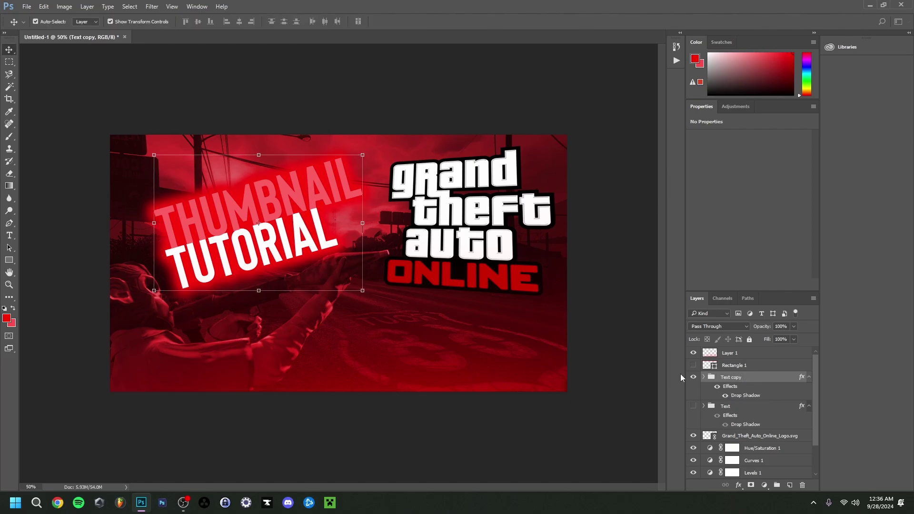
Convert Text copy to a smart object named 'Thumbnail Tutorial', hide it, and reshow the original group
right_click(751, 382)
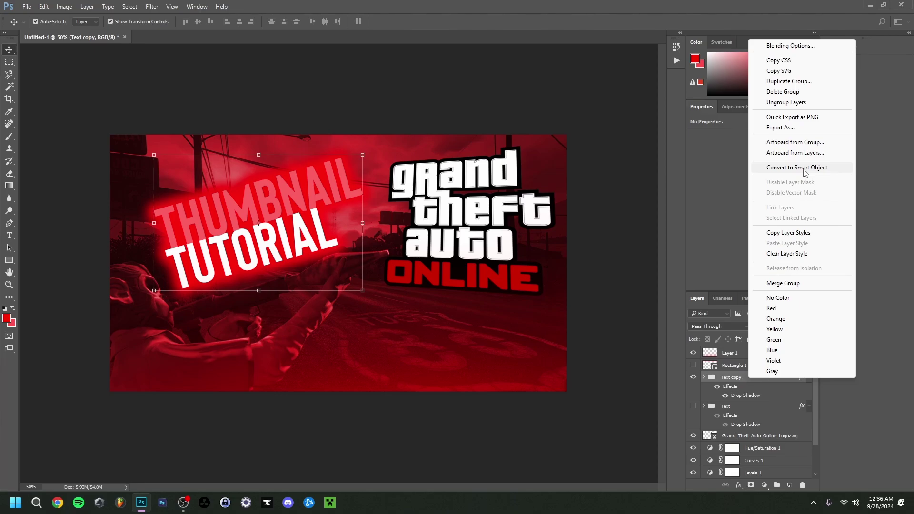
left_click(805, 170)
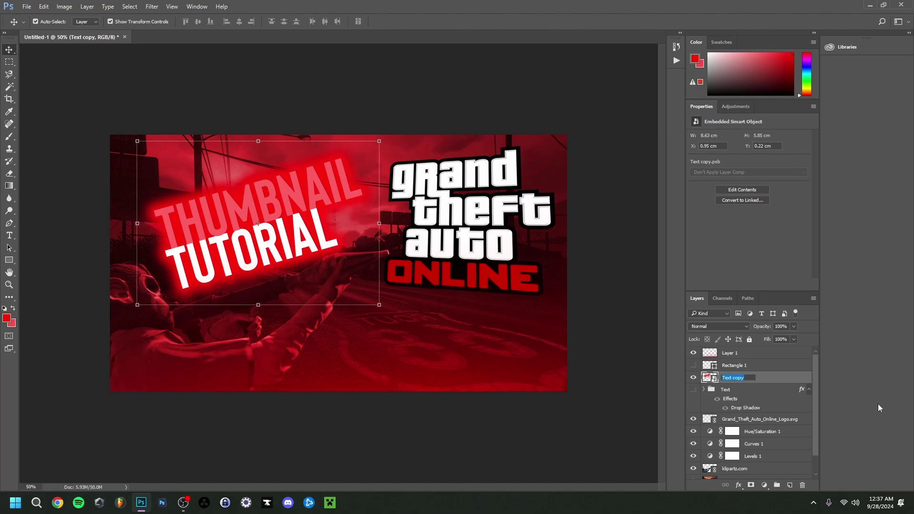
type("Thumbnail Tutorial")
key("Return")
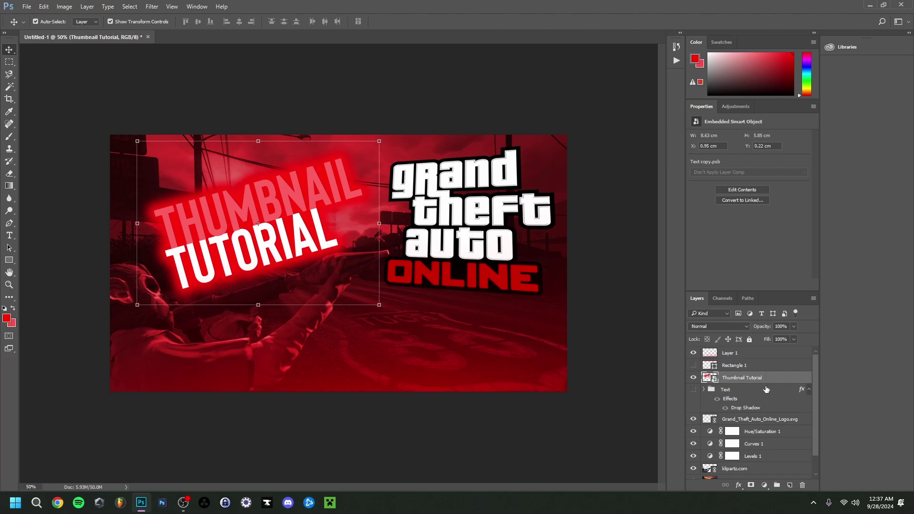
left_click(693, 378)
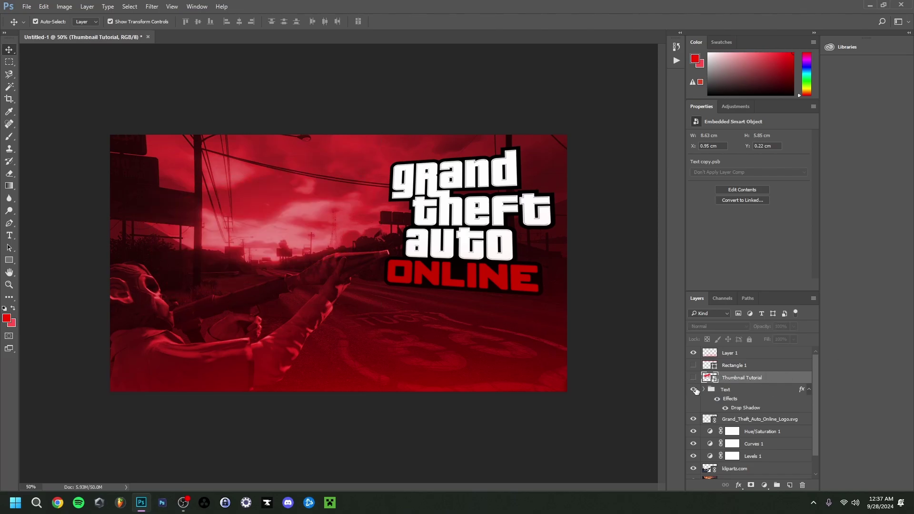
left_click(693, 390)
left_click(703, 389)
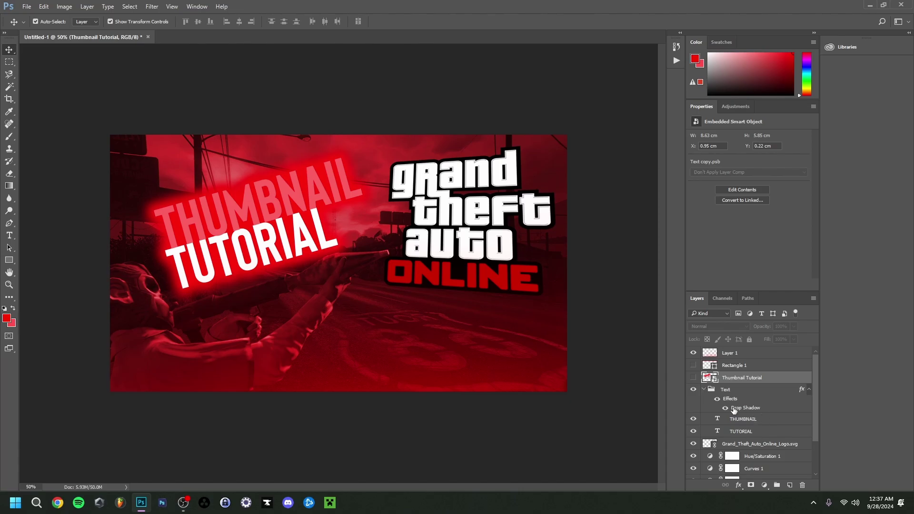
left_click(704, 389)
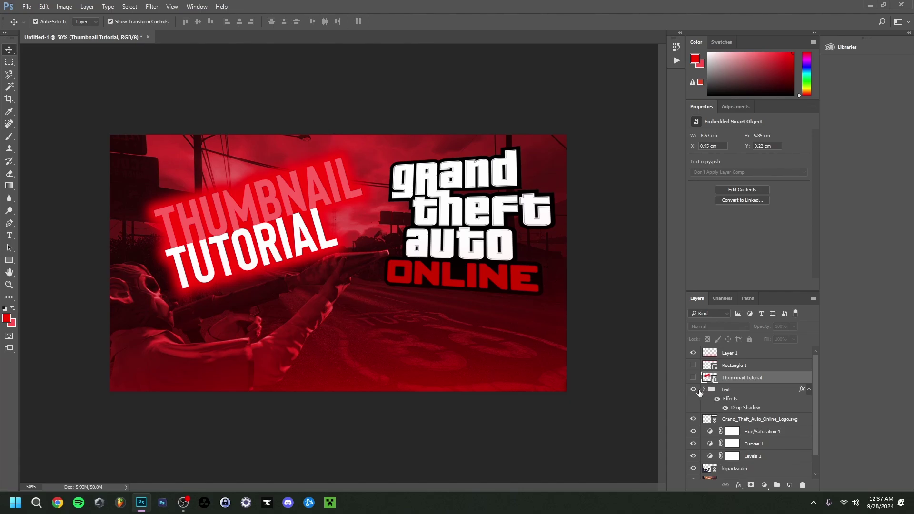
Show Thumbnail Tutorial, hide the Text group, and start a Perspective transform flaring the bottom corners
left_click(694, 389)
left_click(693, 377)
key("ctrl+t")
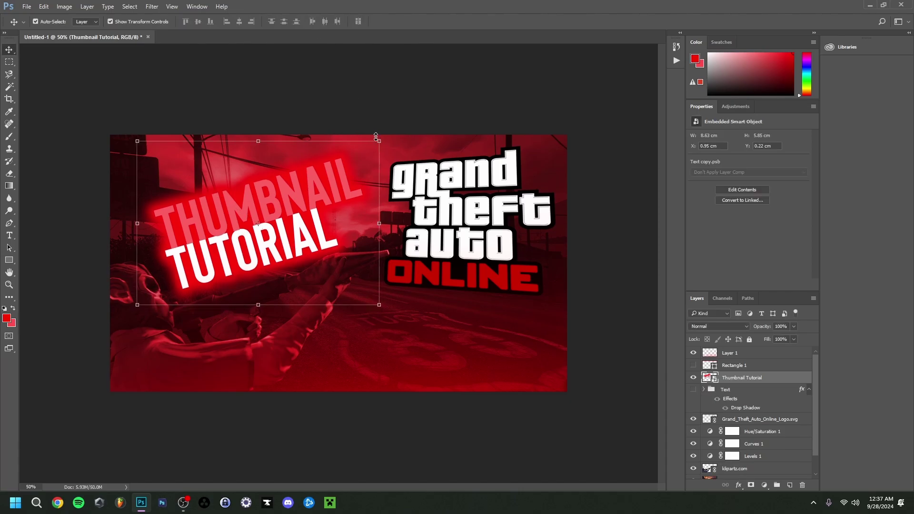
right_click(307, 207)
left_click(349, 270)
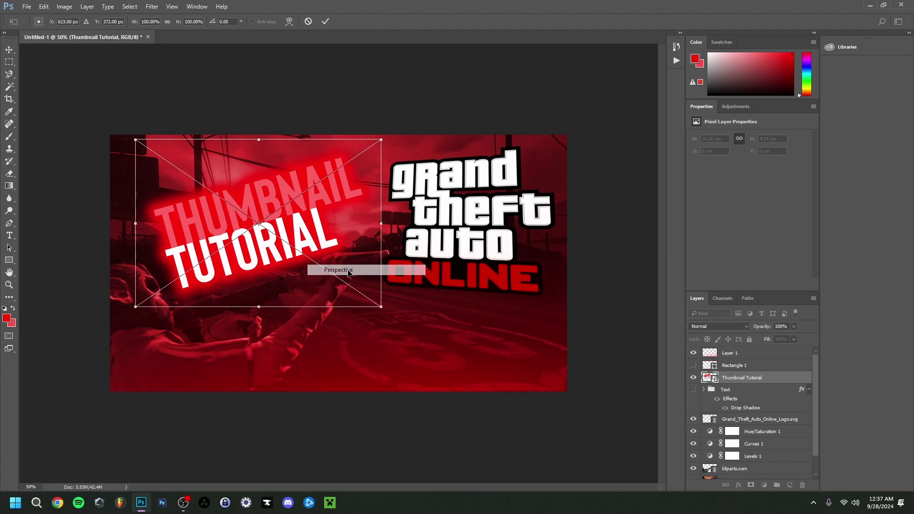
left_click_drag(381, 141, 381, 155)
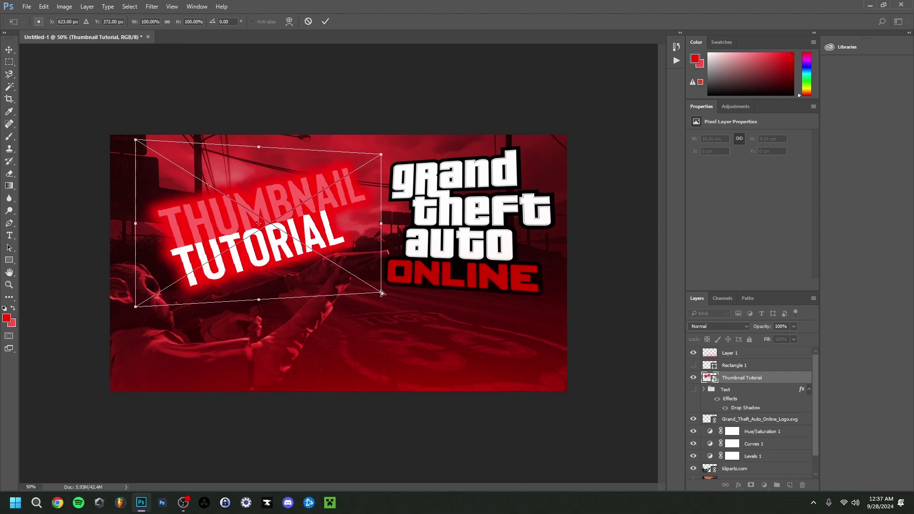
left_click_drag(382, 292, 386, 293)
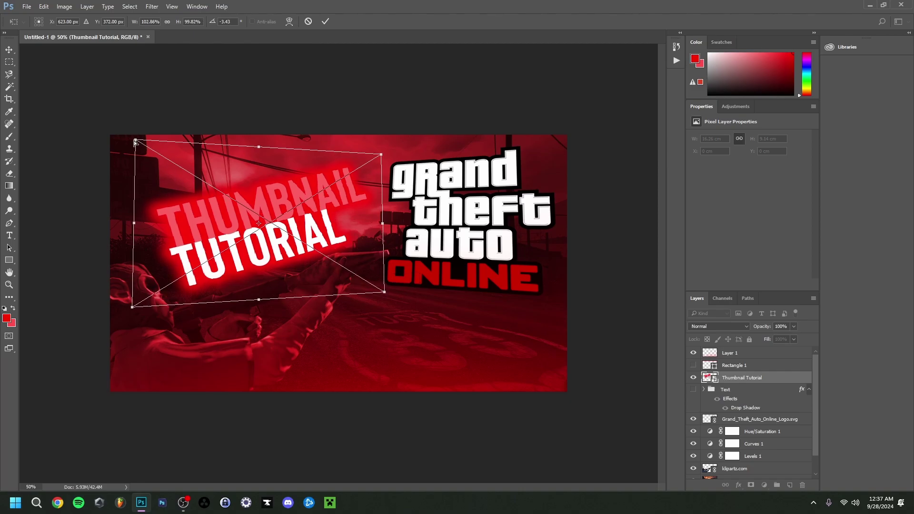
left_click_drag(136, 140, 139, 141)
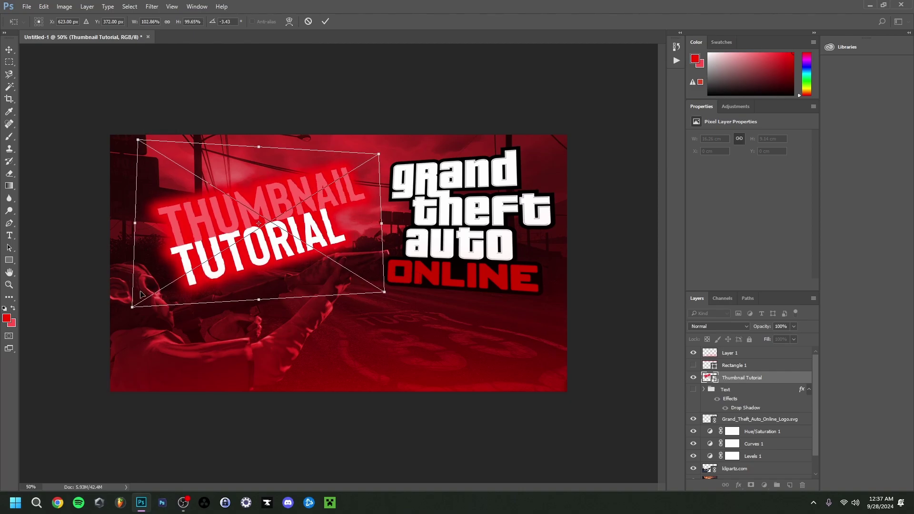
left_click_drag(133, 308, 127, 312)
Refine the perspective corners for a stronger tilt and apply the transform
left_click_drag(379, 154, 373, 154)
left_click_drag(389, 295, 394, 292)
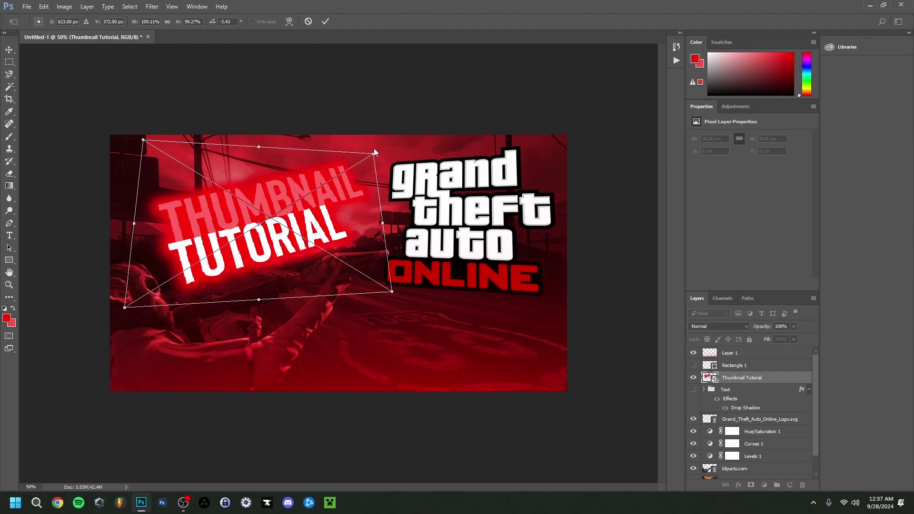
left_click_drag(373, 154, 375, 174)
left_click_drag(398, 284, 400, 287)
mouse_move(141, 147)
left_mouse_down()
mouse_move(135, 142)
mouse_move(145, 134)
left_mouse_up()
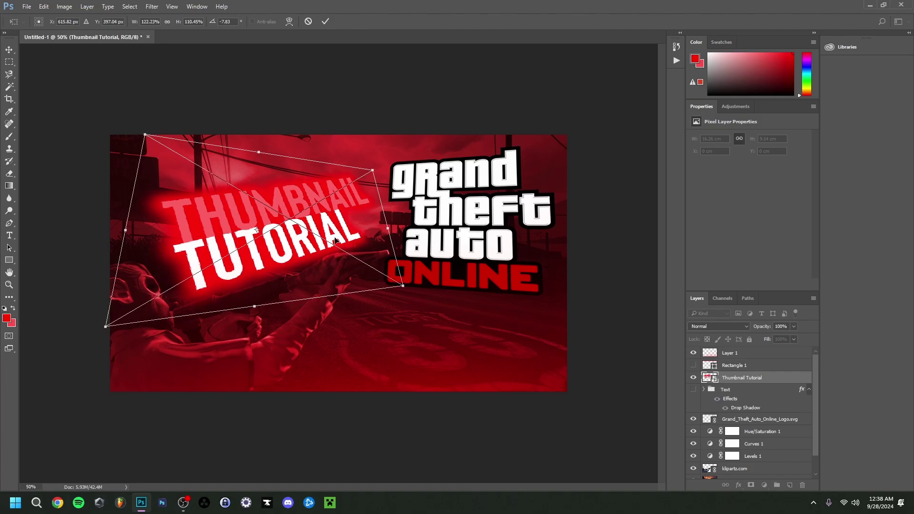
key("Return")
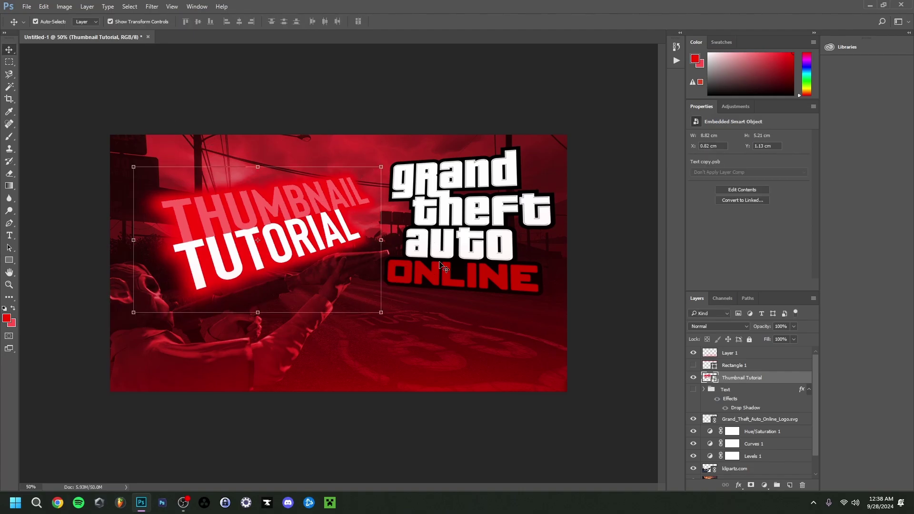
Nudge the Thumbnail Tutorial title up and right into place
key("alt+bracketright")
left_click(233, 219)
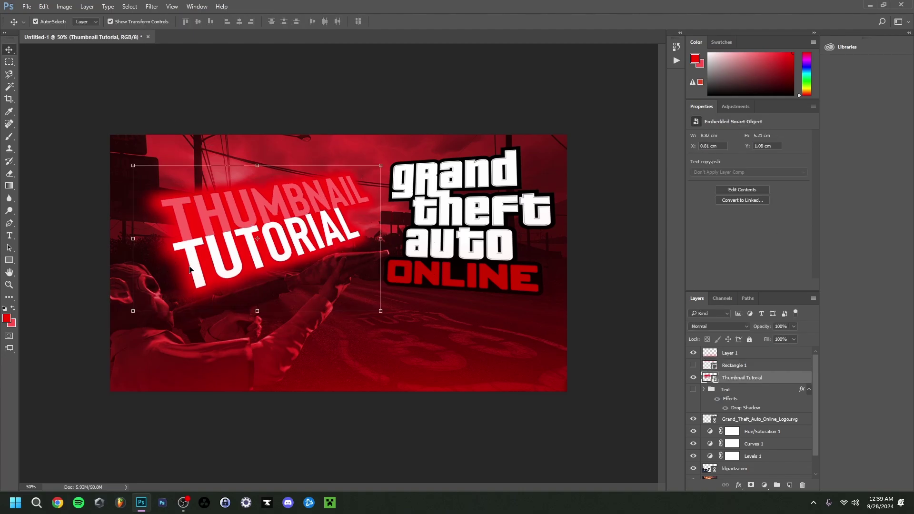
key("Right")
key("Up")
key("Up")
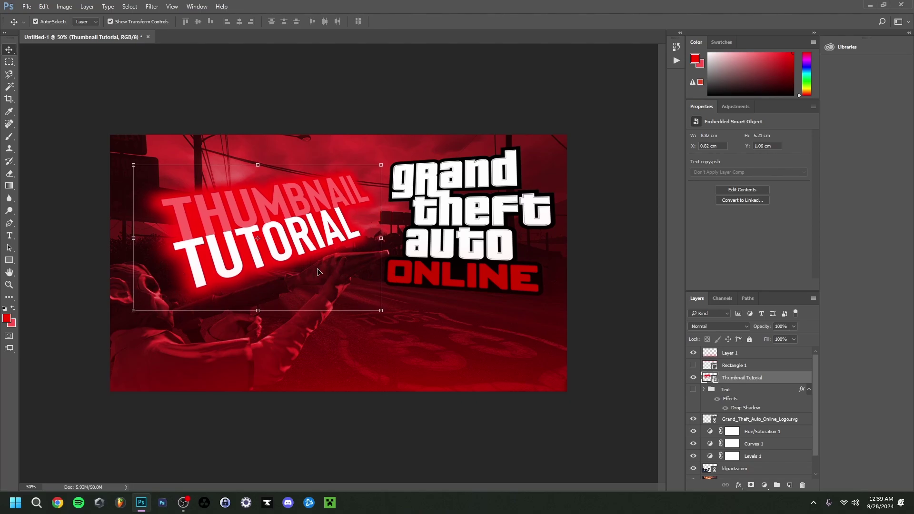
key("Up")
key("Up")
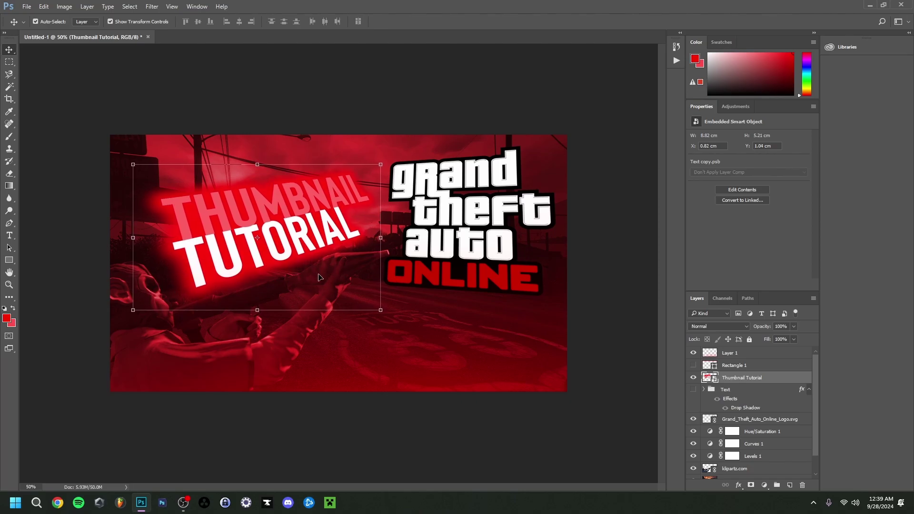
key("Right")
Show the red border around the thumbnail again
left_click(591, 266)
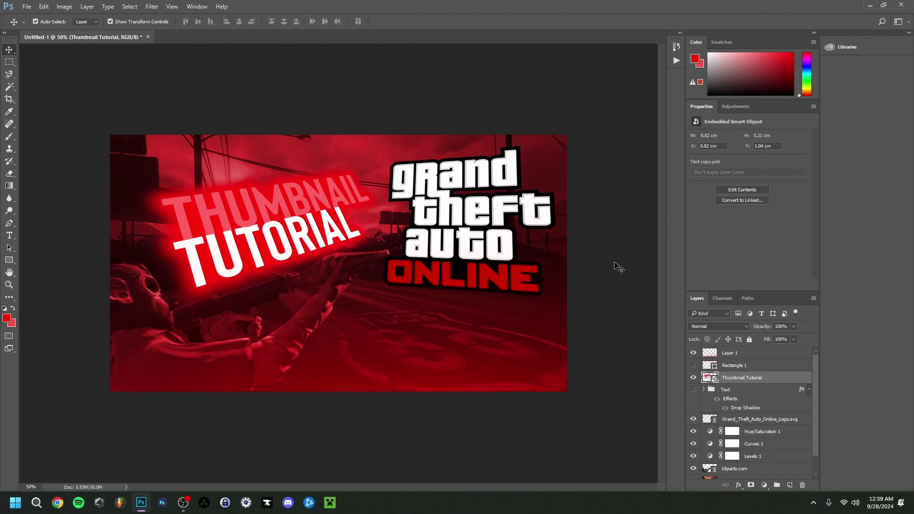
left_click(693, 365)
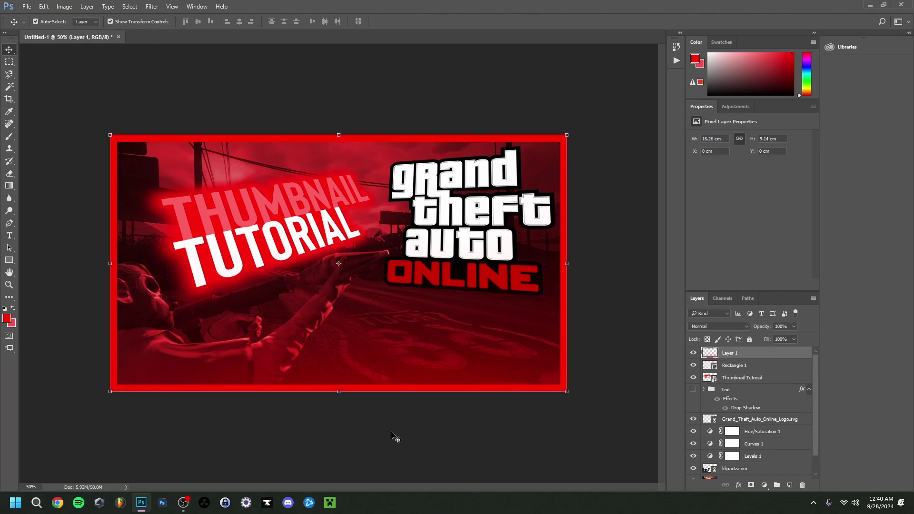
mouse_move(140, 509)
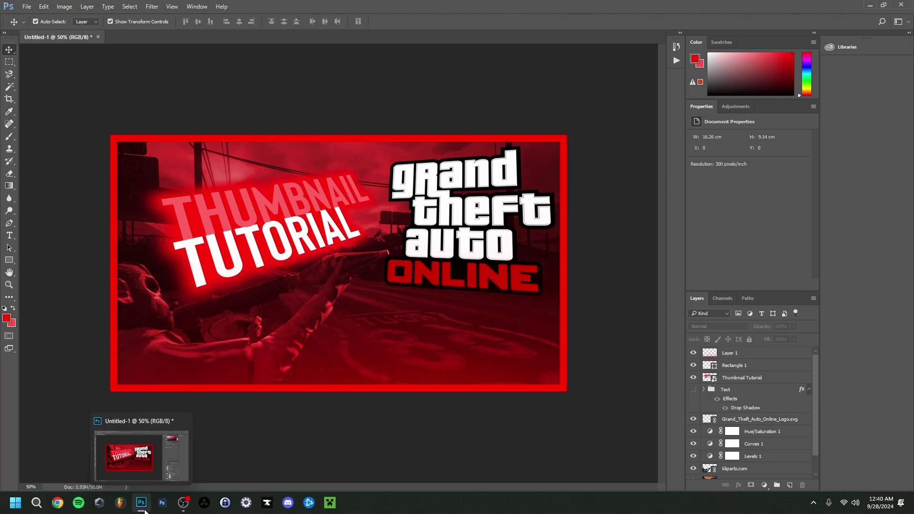
Create a new layer group above the top layer and name it 'Filter'
left_click(761, 353)
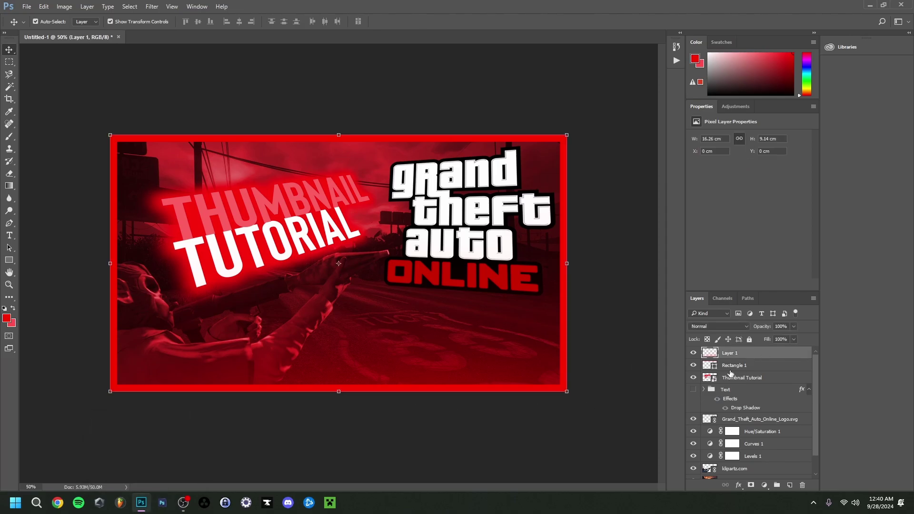
left_click(776, 485)
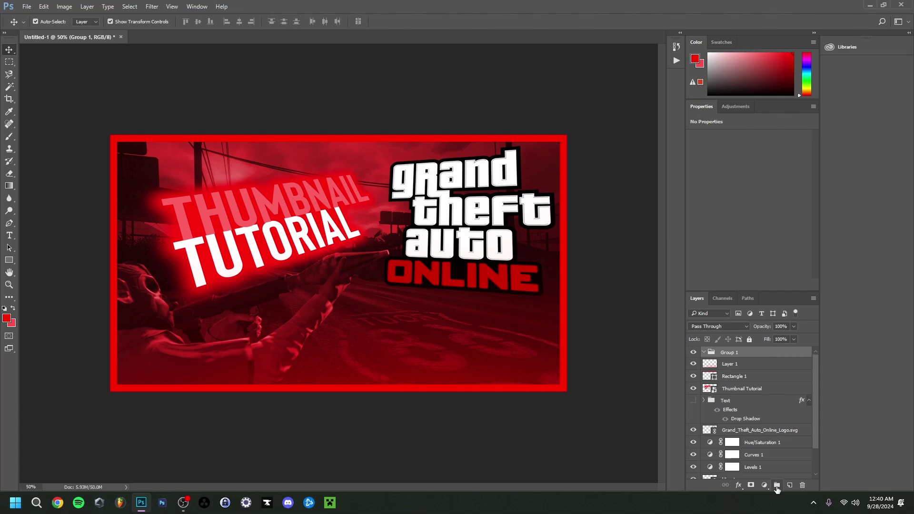
double_click(738, 352)
type("Filter")
key("Return")
Add Curves 2 inside the Filter group and lift its Red channel to 216 in, 246 out
left_click(741, 364)
left_click(735, 106)
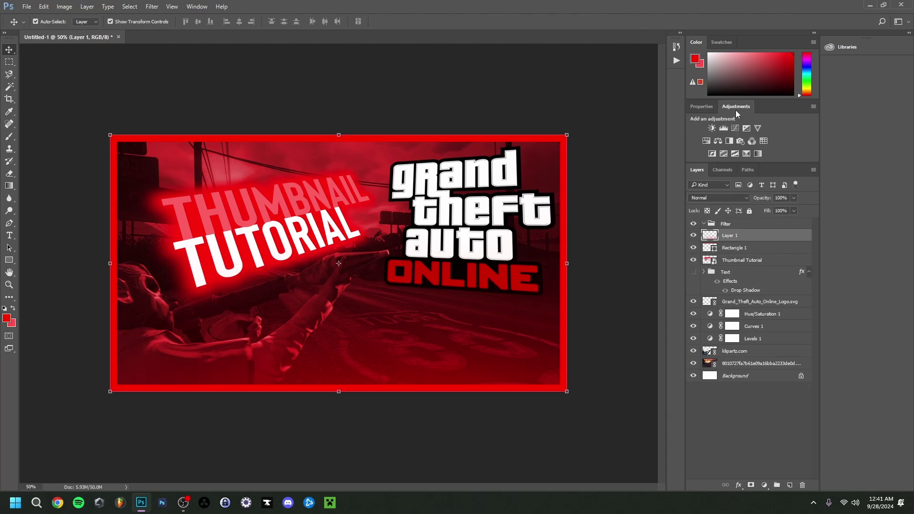
left_click(737, 127)
left_click_drag(762, 364, 758, 354)
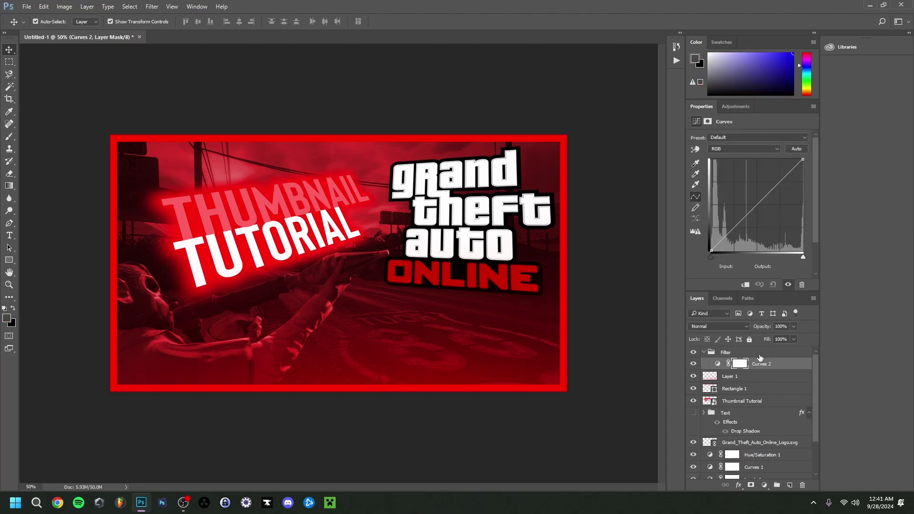
left_click(724, 151)
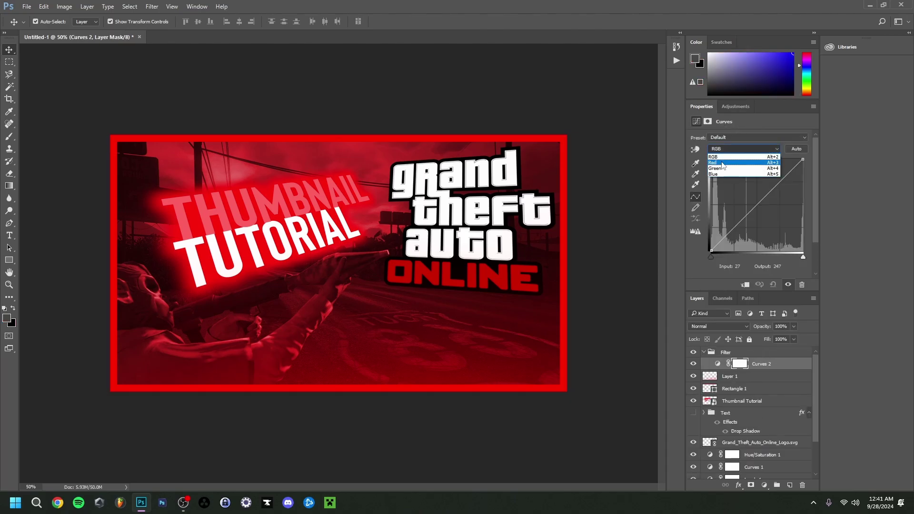
left_click(723, 162)
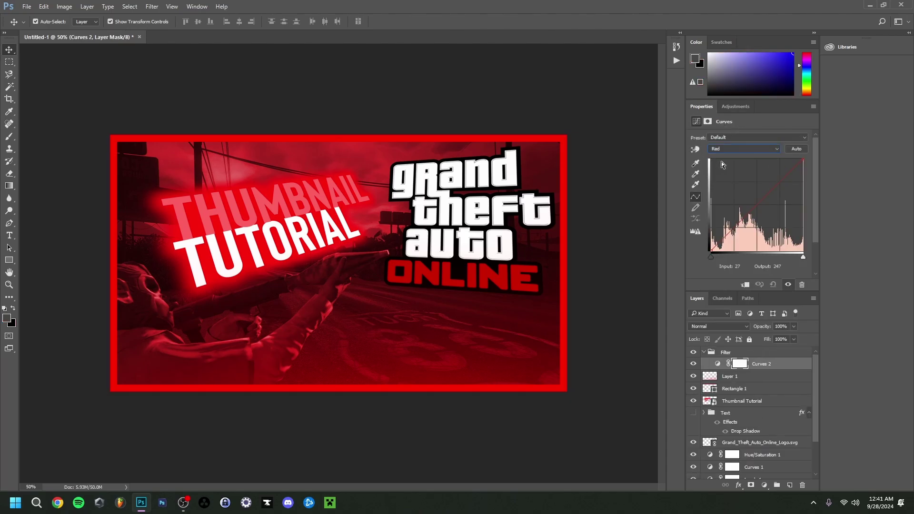
left_click(710, 251)
mouse_move(803, 161)
left_mouse_down()
mouse_move(794, 180)
mouse_move(788, 166)
mouse_move(797, 160)
mouse_move(789, 163)
left_mouse_up()
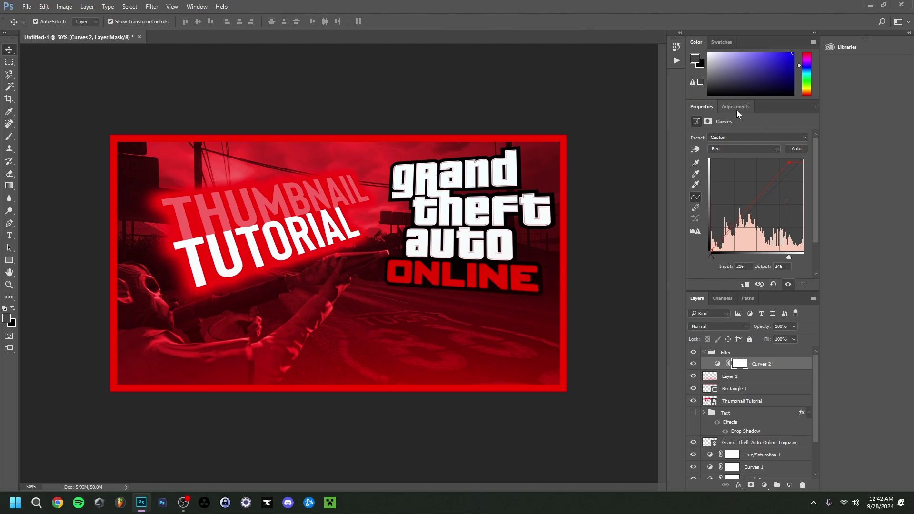
left_click(735, 109)
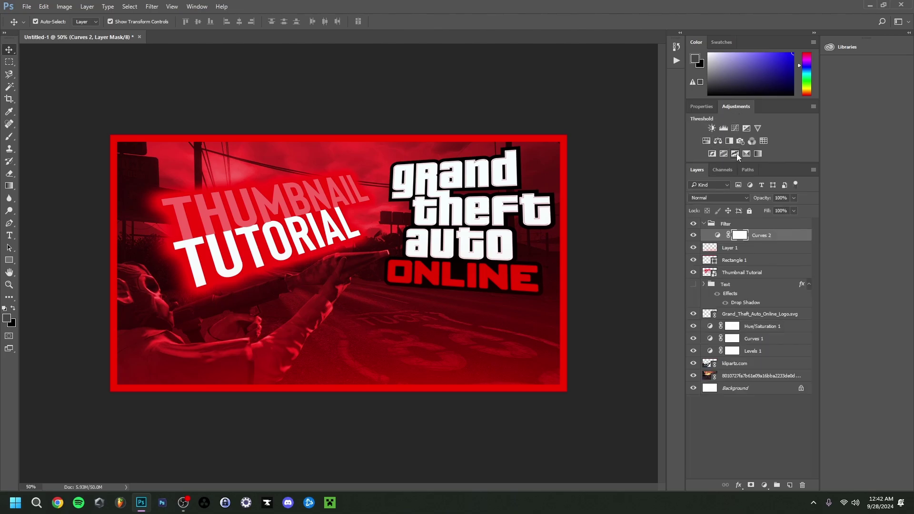
Add an Exposure adjustment with exposure +0.43, offset +0.0149 and gamma 0.74
left_click(747, 129)
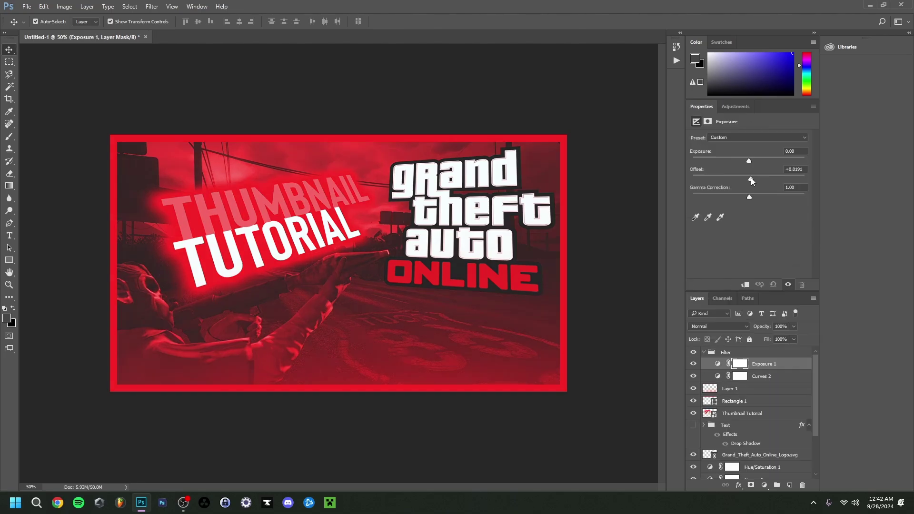
left_click_drag(748, 179, 749, 181)
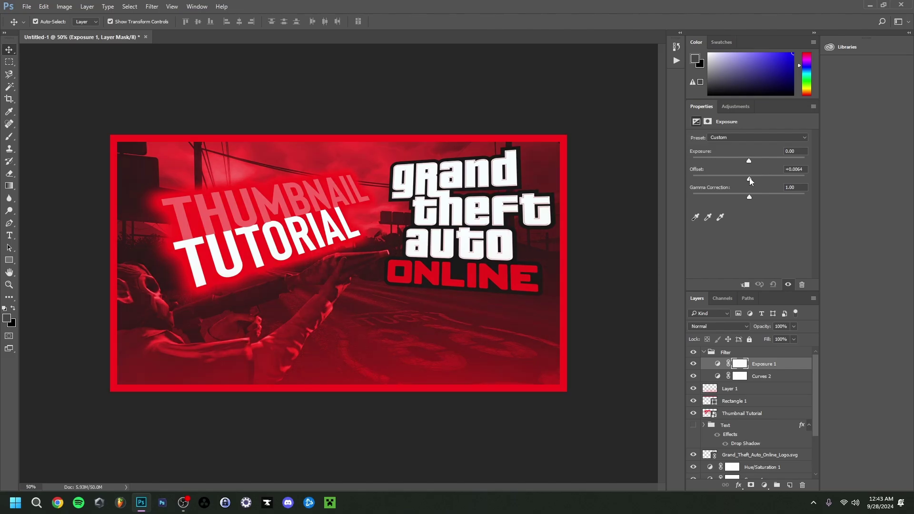
left_click_drag(749, 160, 751, 161)
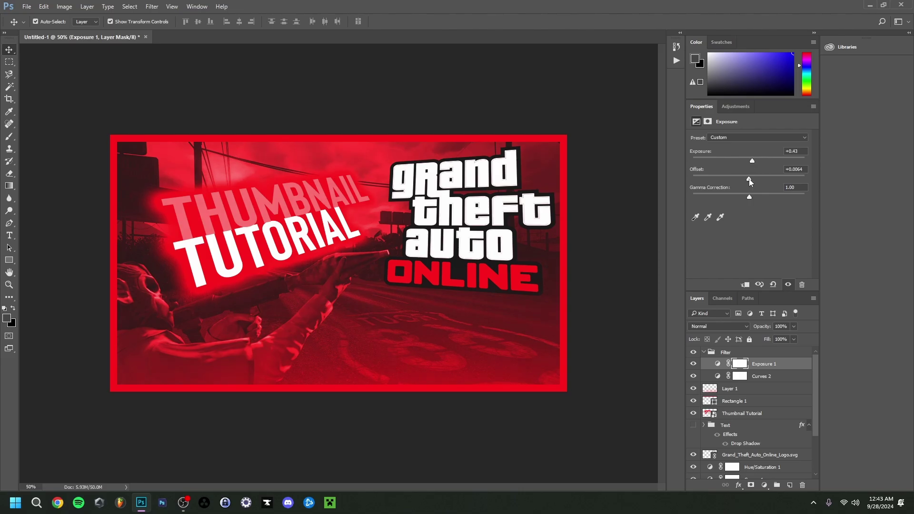
left_click_drag(749, 179, 759, 198)
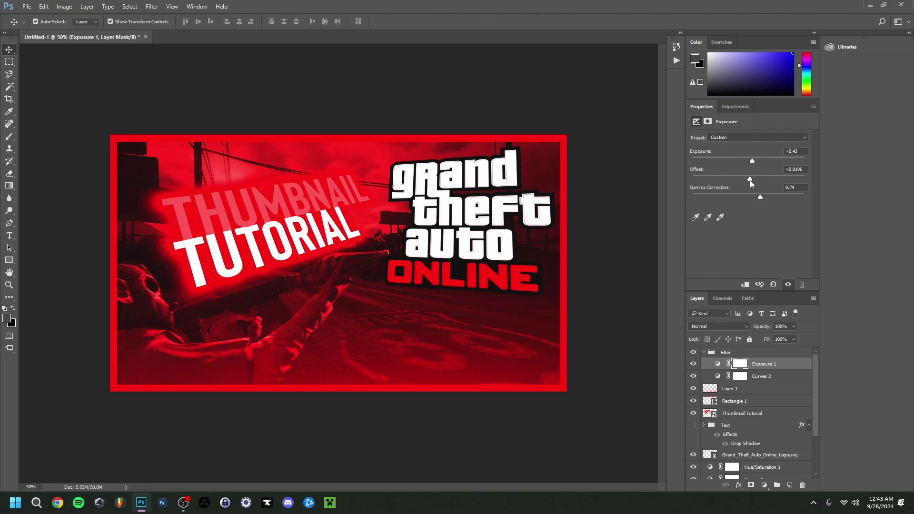
left_click(735, 108)
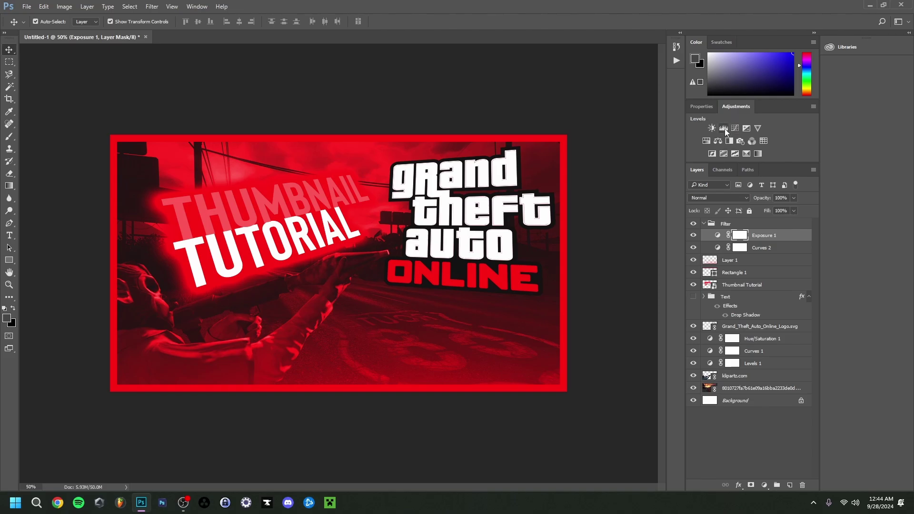
Add a Levels adjustment above Exposure 1, pulling the white input point left to brighten
left_click(723, 128)
mouse_move(805, 204)
left_mouse_down()
mouse_move(778, 205)
mouse_move(793, 204)
left_mouse_up()
left_click_drag(805, 232, 806, 237)
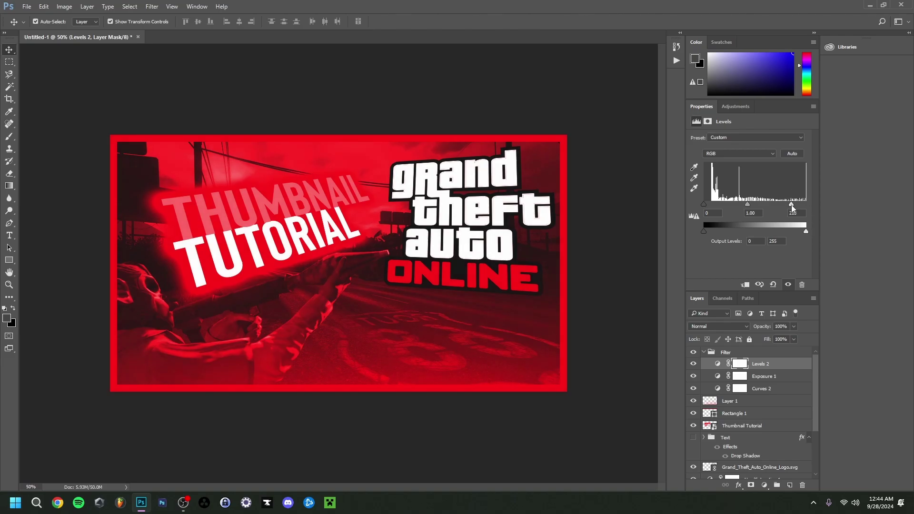
left_click_drag(793, 205, 800, 205)
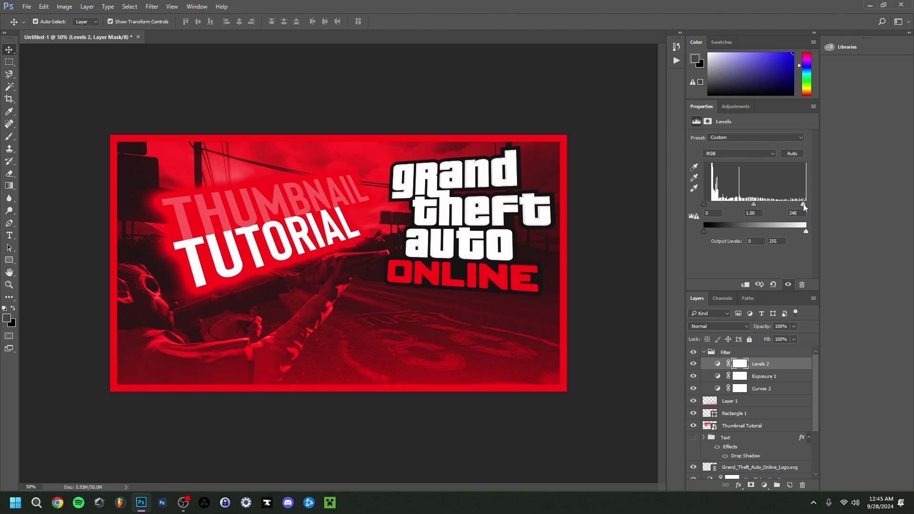
left_click_drag(804, 205, 789, 206)
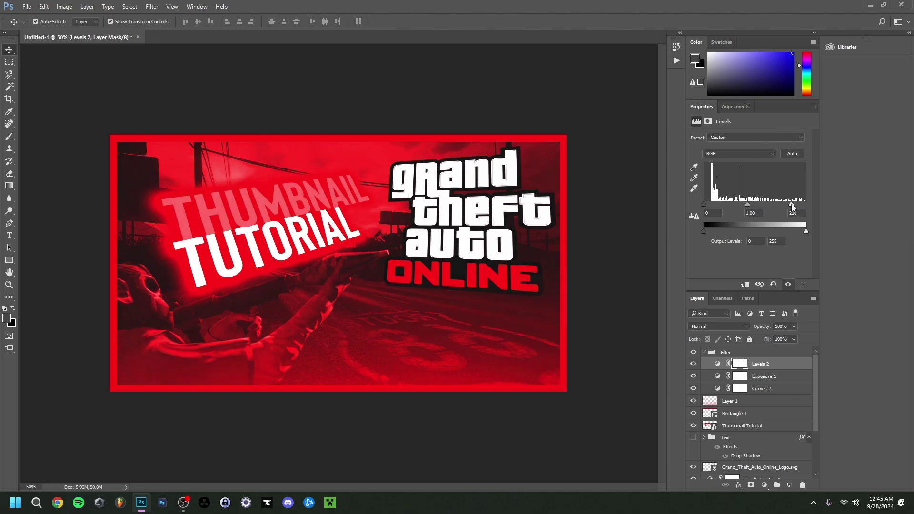
left_click(732, 107)
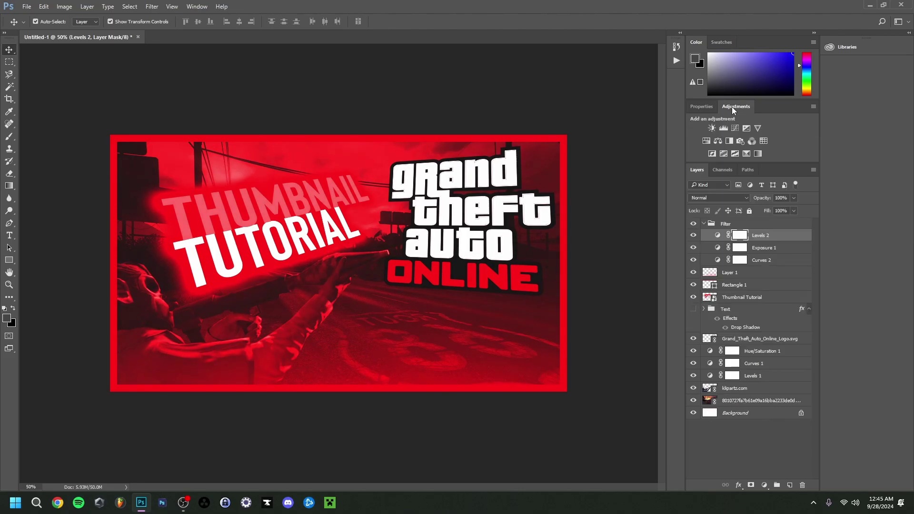
Add a Brightness/Contrast adjustment with brightness 12 and contrast 65
left_click(712, 128)
mouse_move(755, 162)
left_mouse_down()
mouse_move(736, 167)
mouse_move(755, 165)
left_mouse_up()
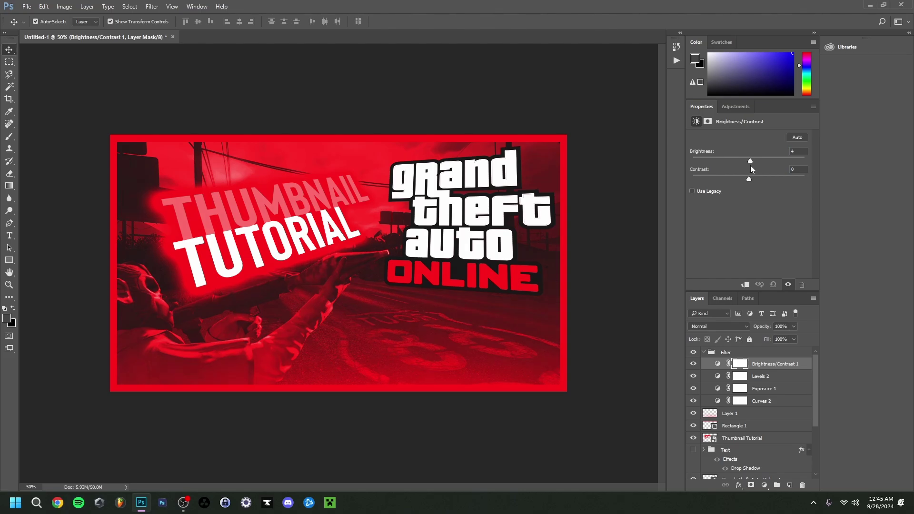
left_click_drag(751, 169, 751, 170)
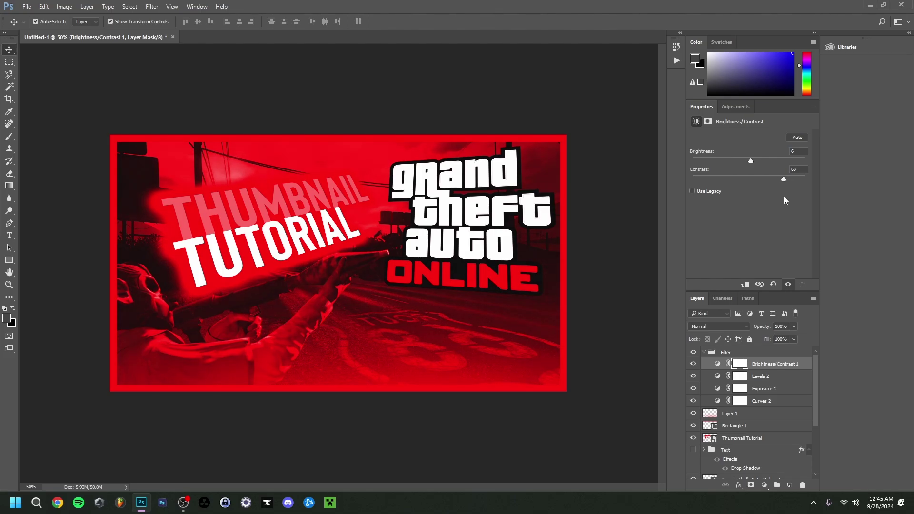
left_click_drag(751, 160, 752, 162)
left_click_drag(783, 185, 785, 185)
left_click_drag(705, 351, 806, 401)
Set the klipartz.com red Drop Shadow to 0 px distance, 35% spread and 54 px size
double_click(785, 450)
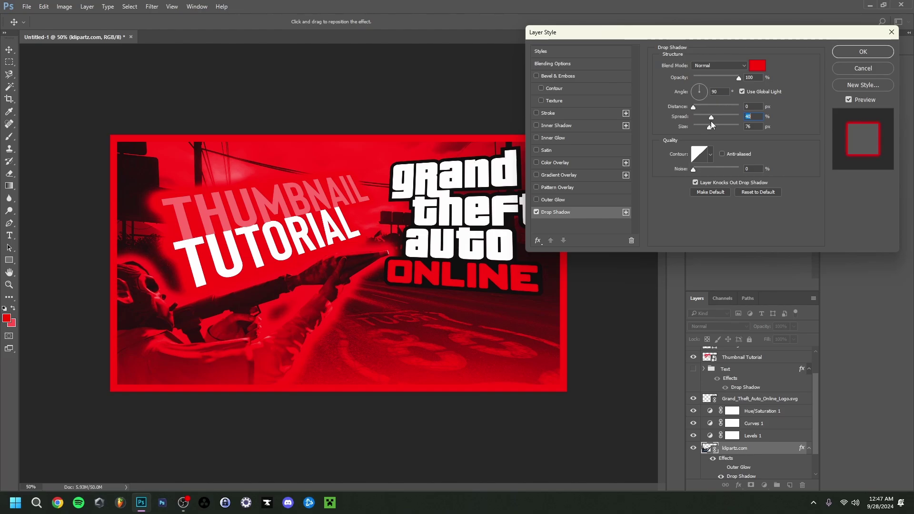
key("Down")
key("Down")
key("Down")
key("Down")
key("Down")
left_click_drag(710, 126, 717, 127)
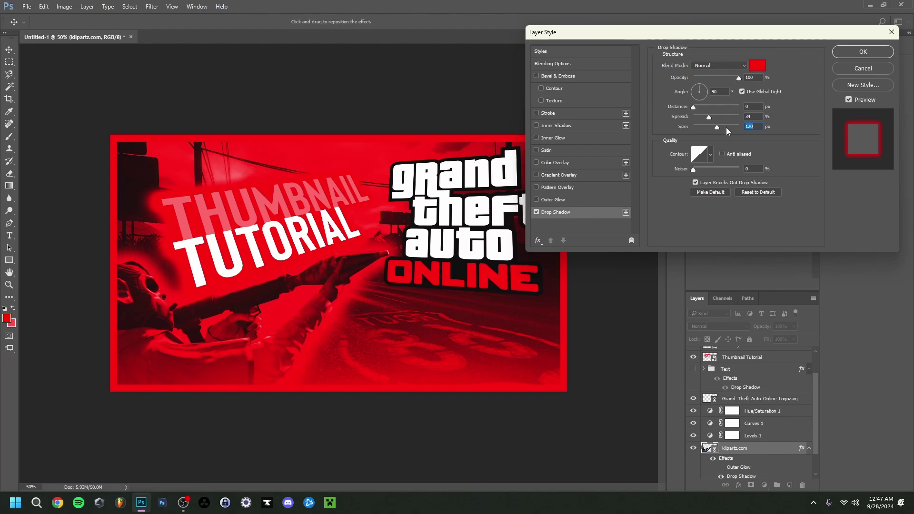
mouse_move(707, 118)
left_mouse_down()
mouse_move(719, 127)
mouse_move(705, 127)
left_mouse_up()
left_click_drag(712, 118, 710, 118)
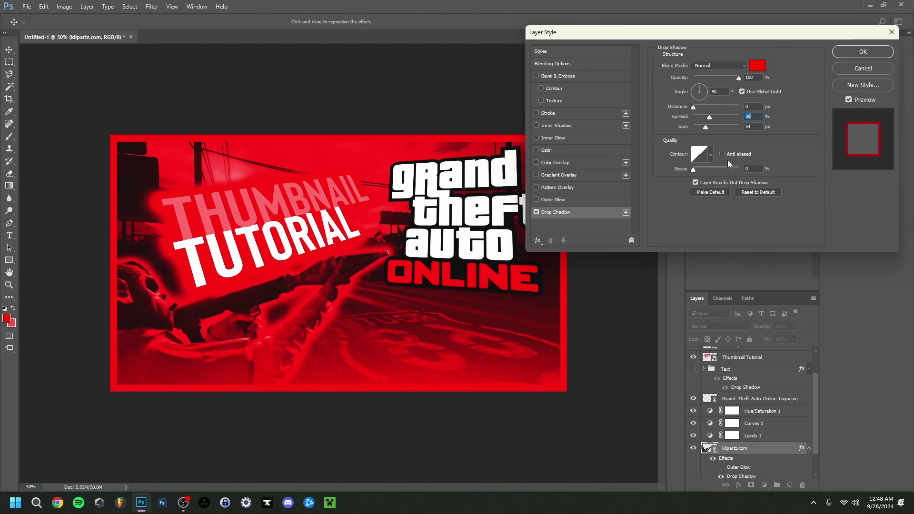
left_click(856, 50)
Nudge the THUMBNAIL TUTORIAL text layer to about X 0.84 cm, Y 0.89 cm, then deselect it
scroll(733, 428, "up", 2)
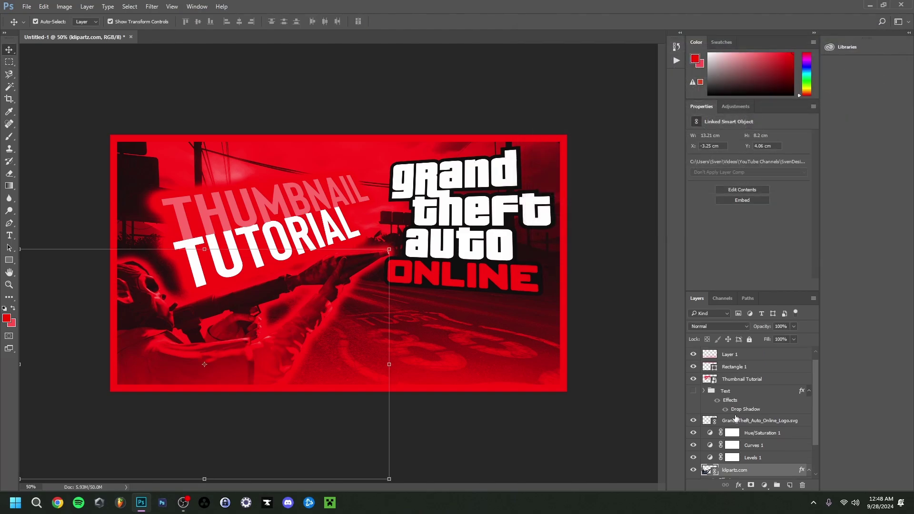
left_click(741, 388)
key("Left")
key("Left")
key("Left")
key("Left")
key("Left")
key("Left")
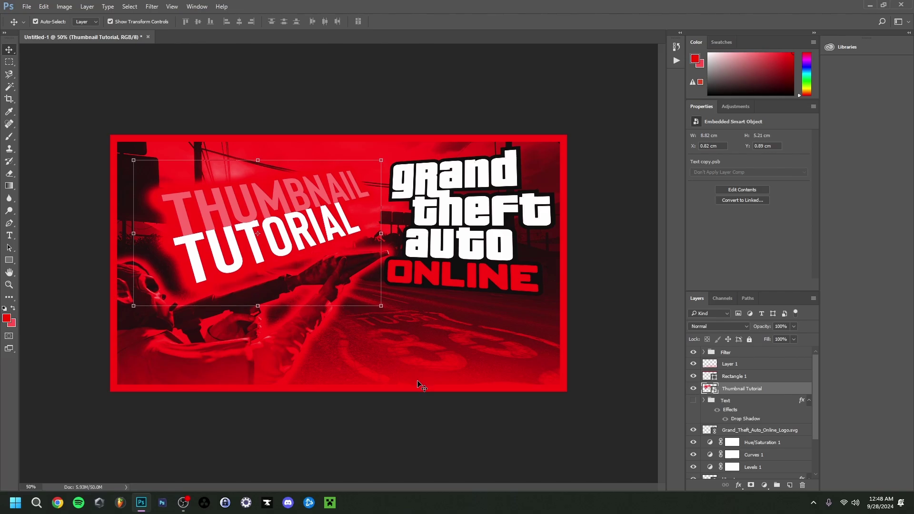
key("Down")
key("Left")
key("Left")
key("Down")
key("Down")
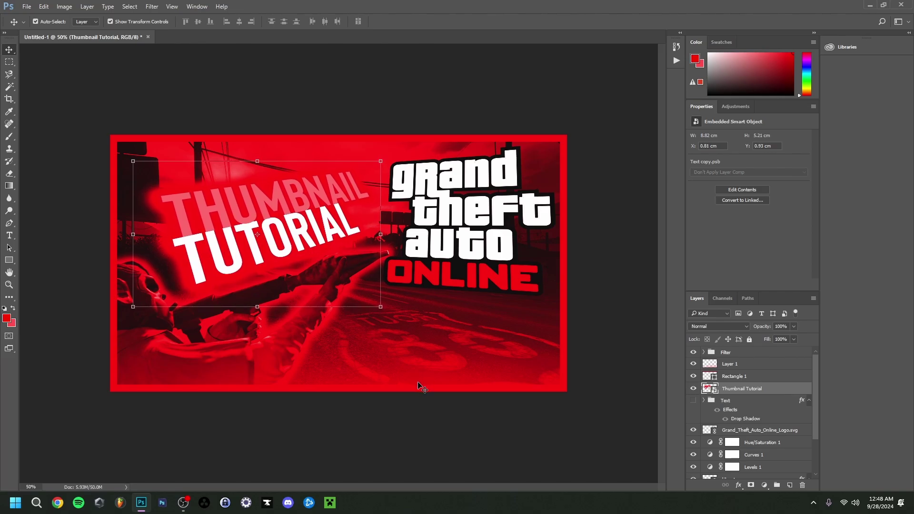
key("Down")
key("Down")
key("Down")
key("Right")
key("Right")
key("Right")
key("Right")
key("Right")
key("Up")
key("Up")
key("Up")
key("Up")
key("Up")
mouse_move(142, 504)
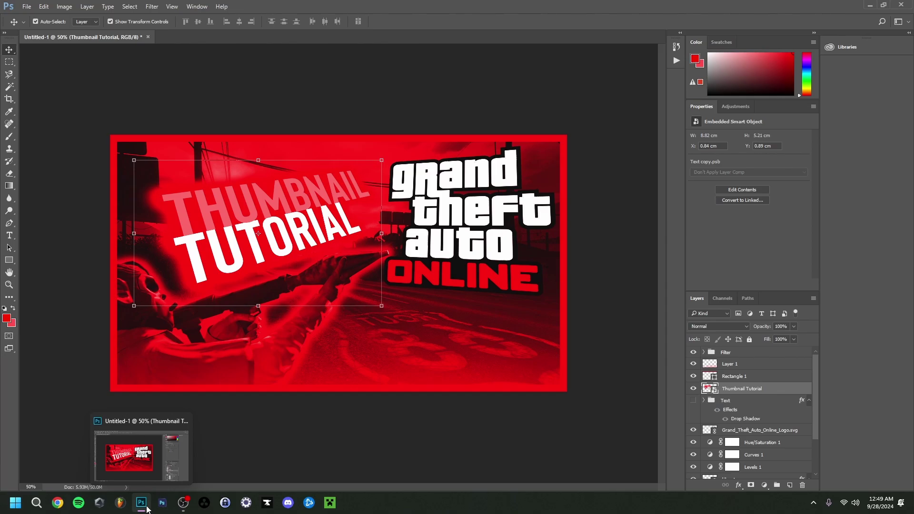
left_click(386, 435)
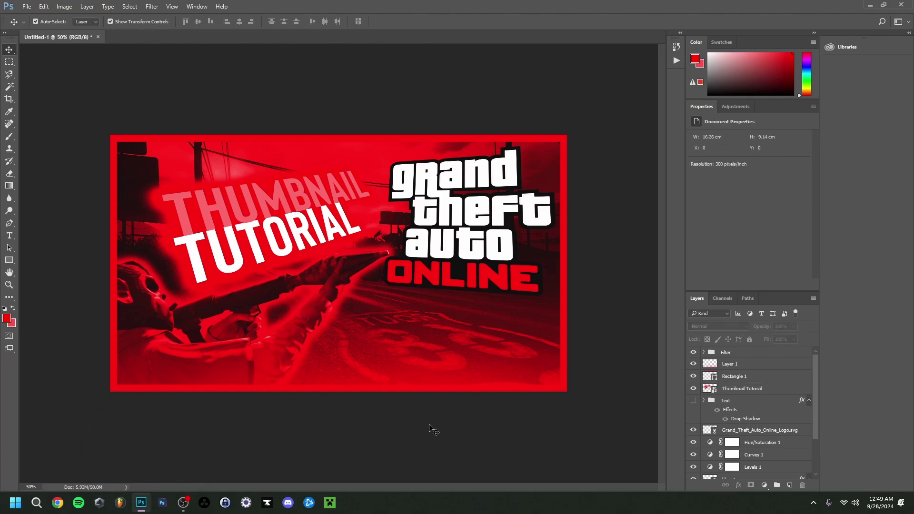